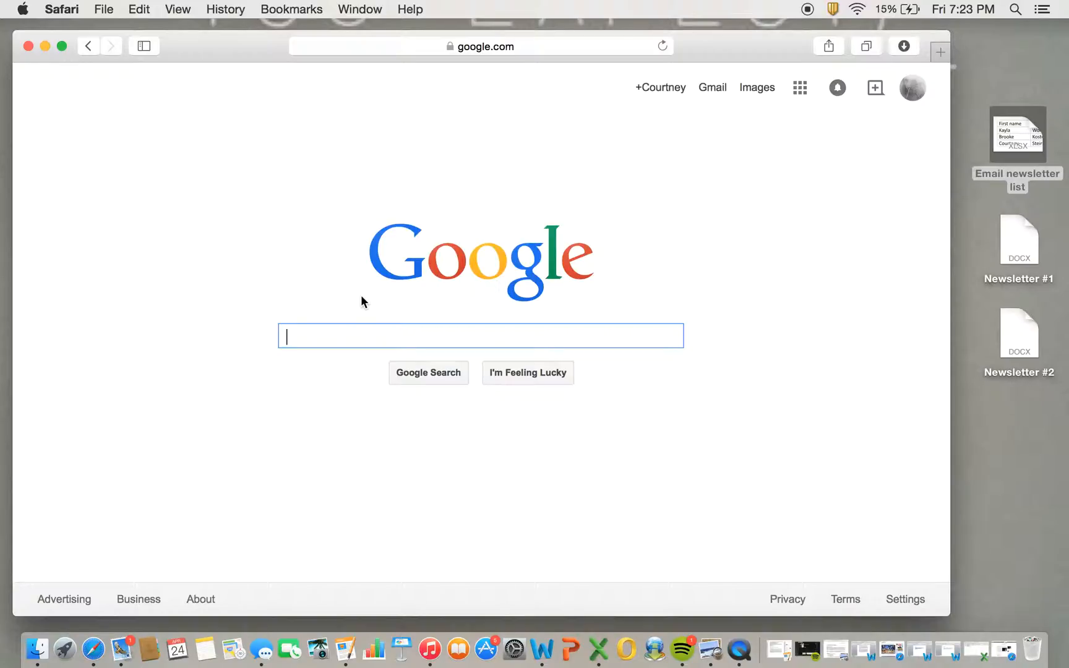
- Search Google for "aweber email autoresponder" and open the AWeber website from the results
click(380, 332)
text(aweber)
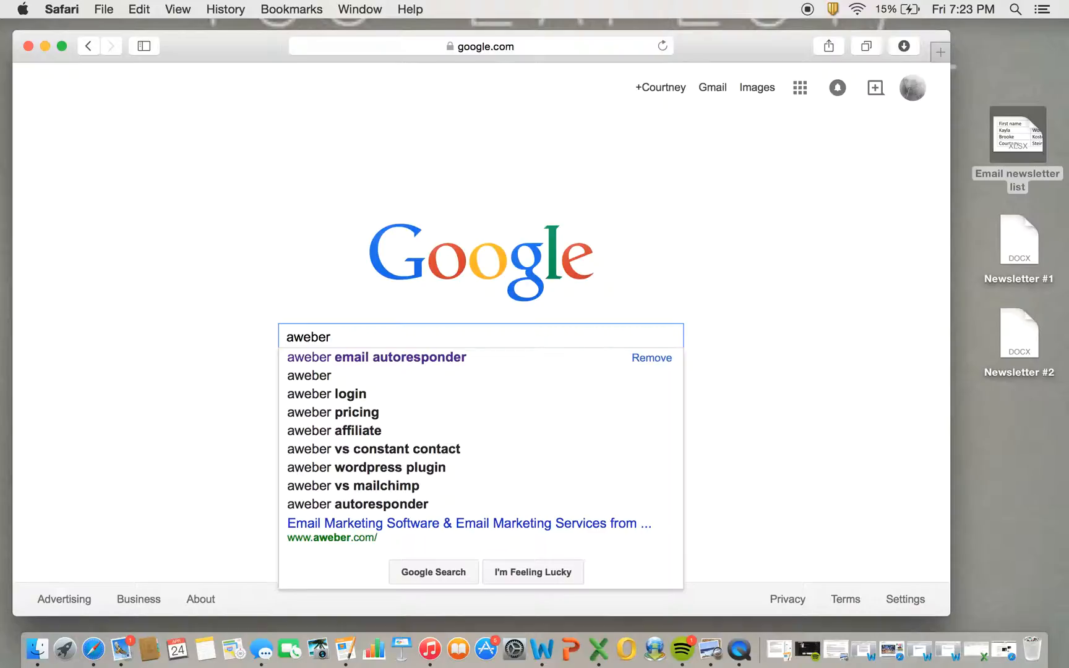
click(390, 361)
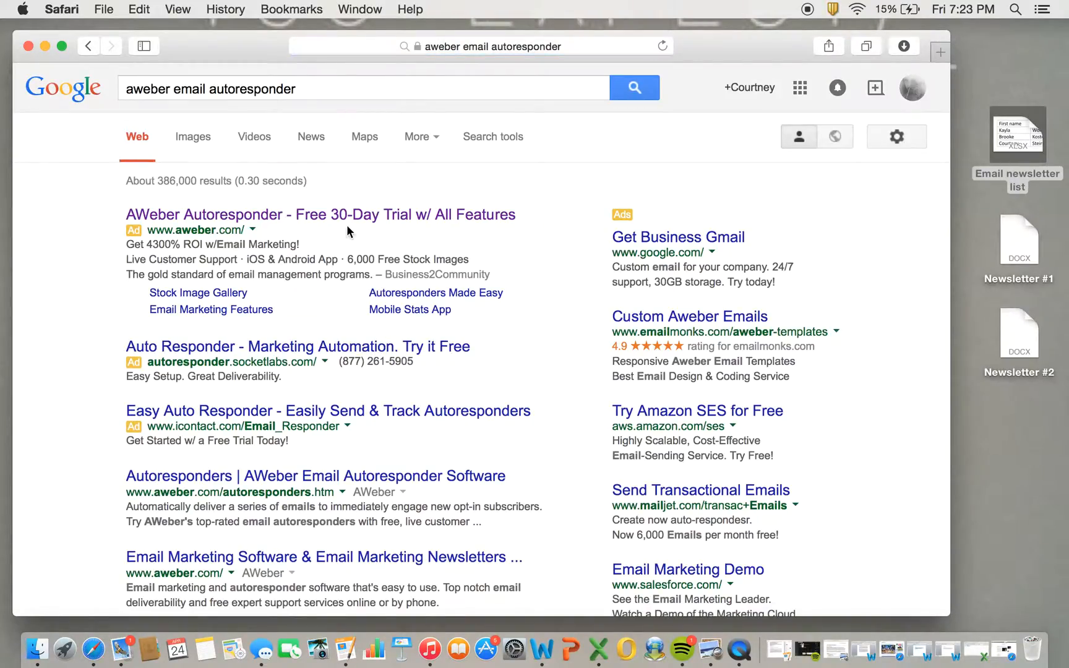
click(348, 221)
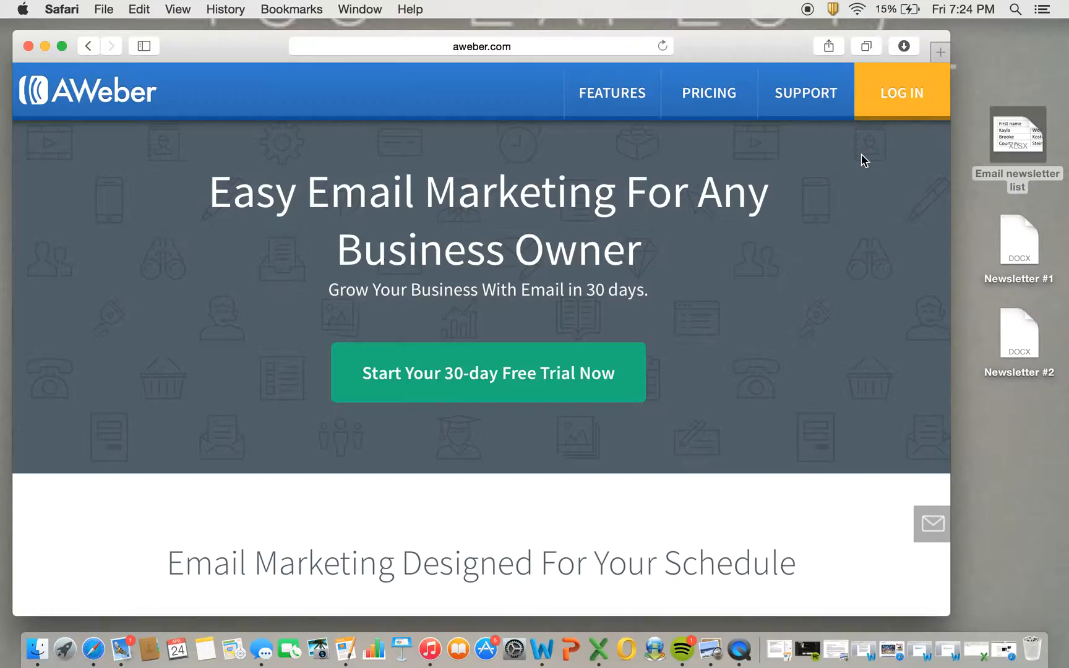
- Log in to AWeber with the prefilled credentials and open the Add Subscribers page
click(904, 97)
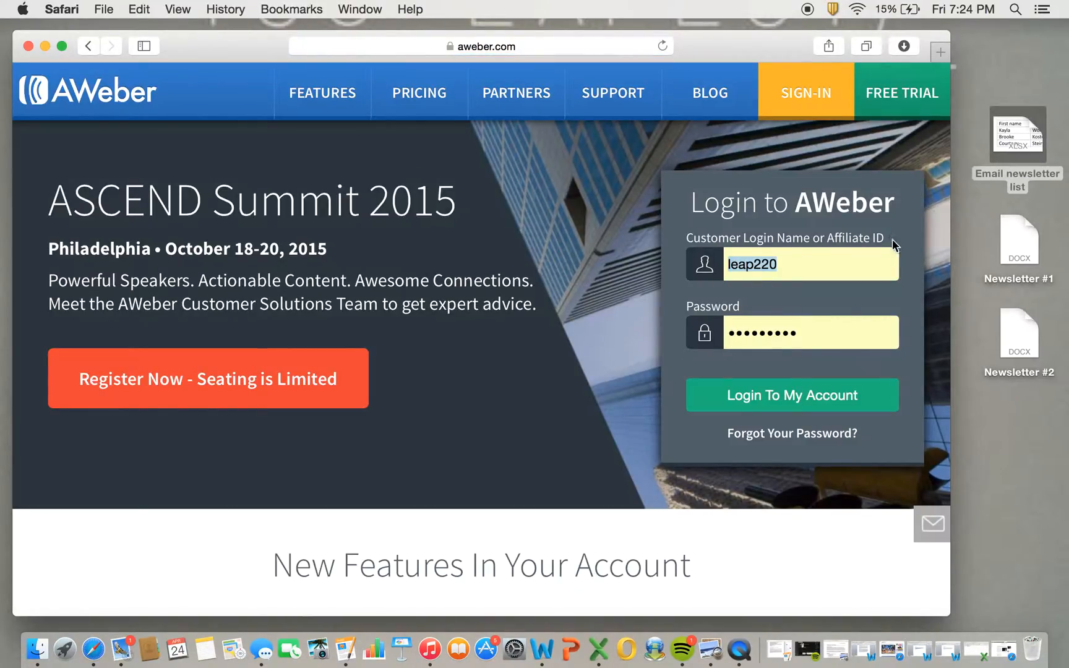
click(792, 406)
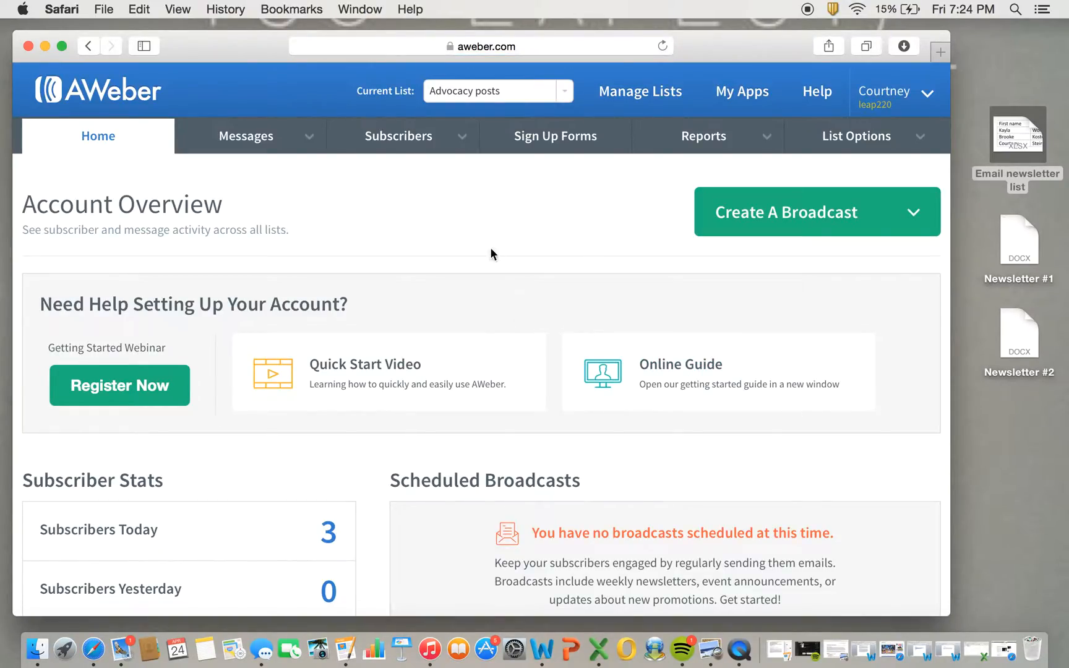
mouse_move(391, 131)
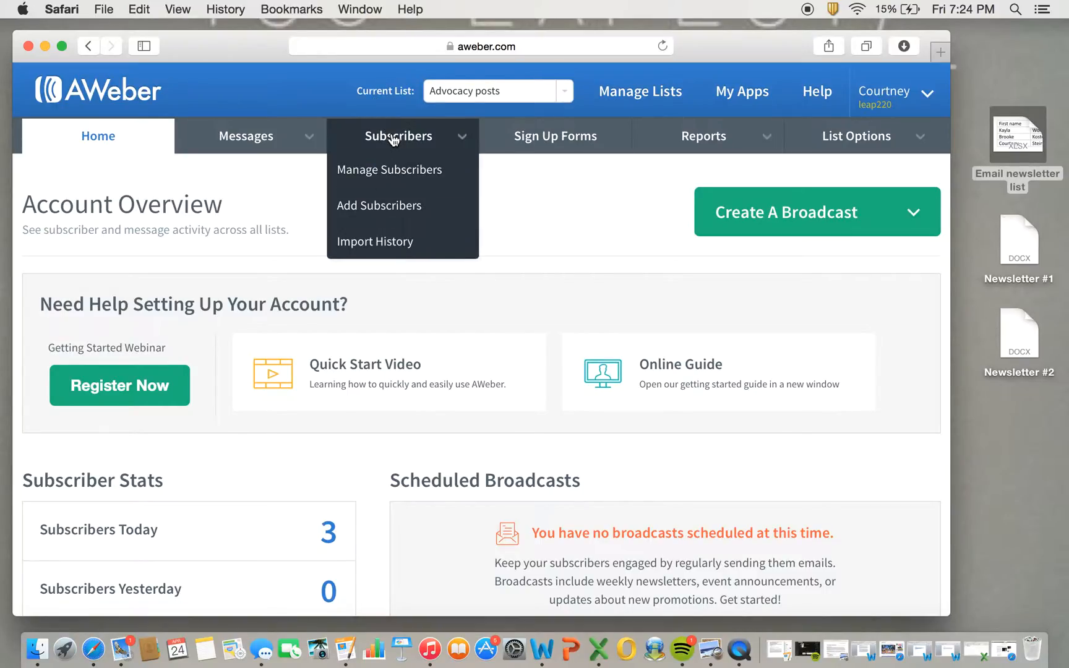
click(408, 198)
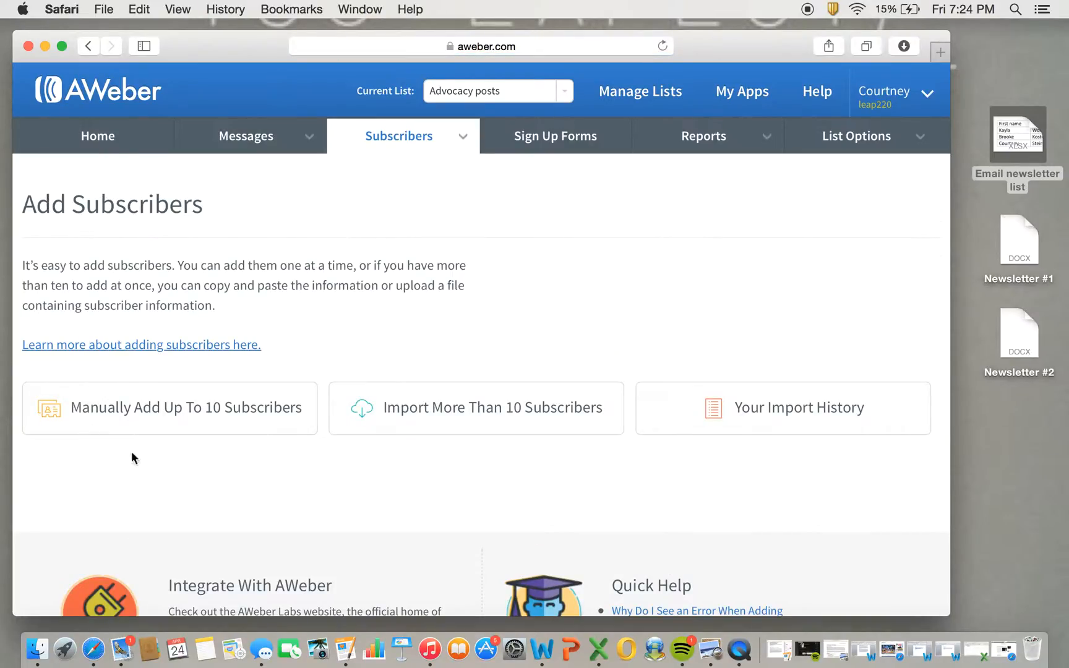
- Reopen the Email newsletter list workbook from the desktop in Excel and review the name entries in row 4
click(1016, 146)
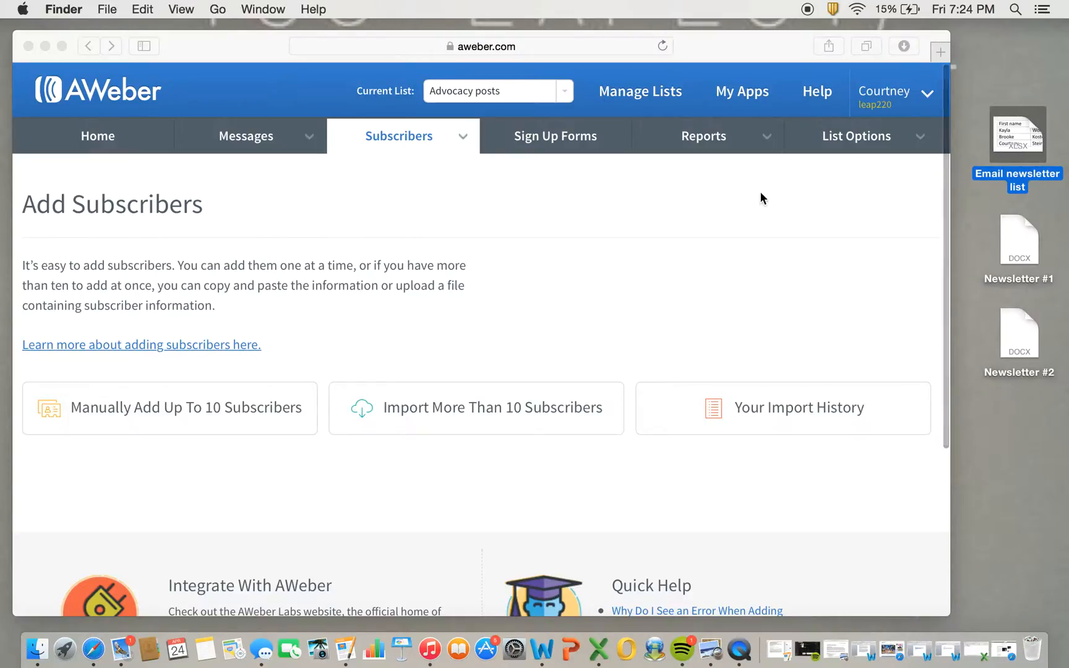
double_click(1028, 126)
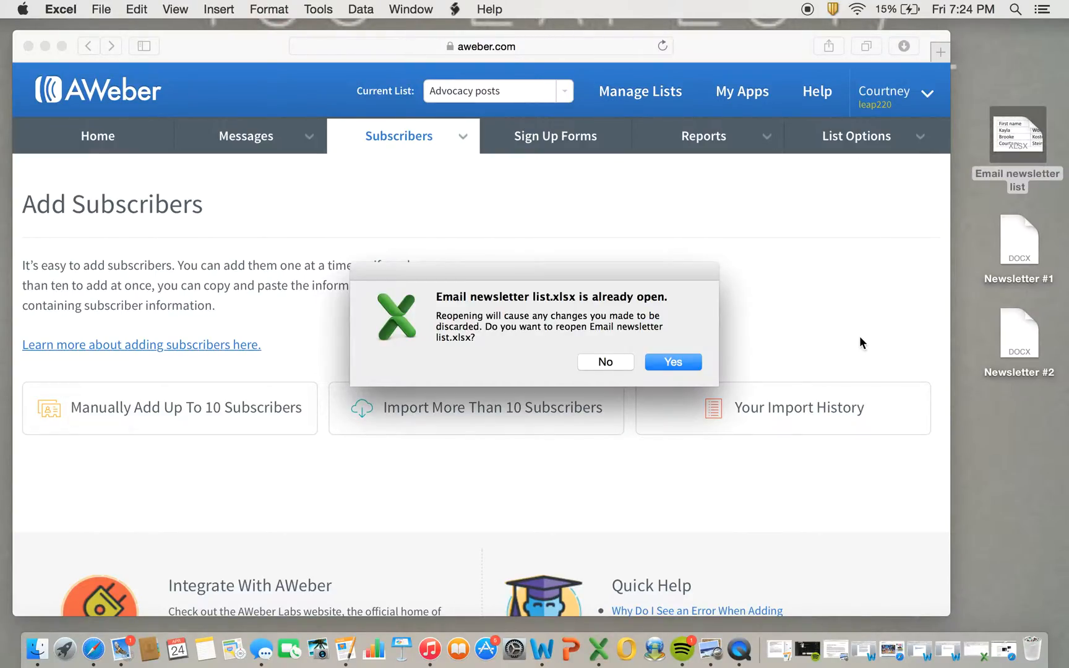
click(663, 365)
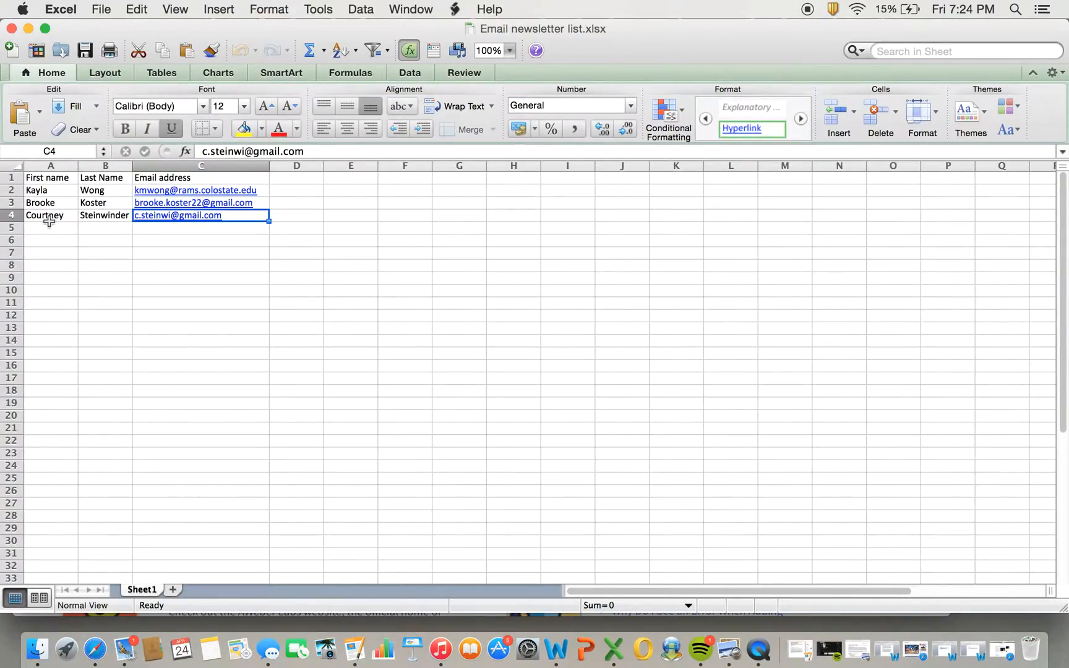
click(49, 216)
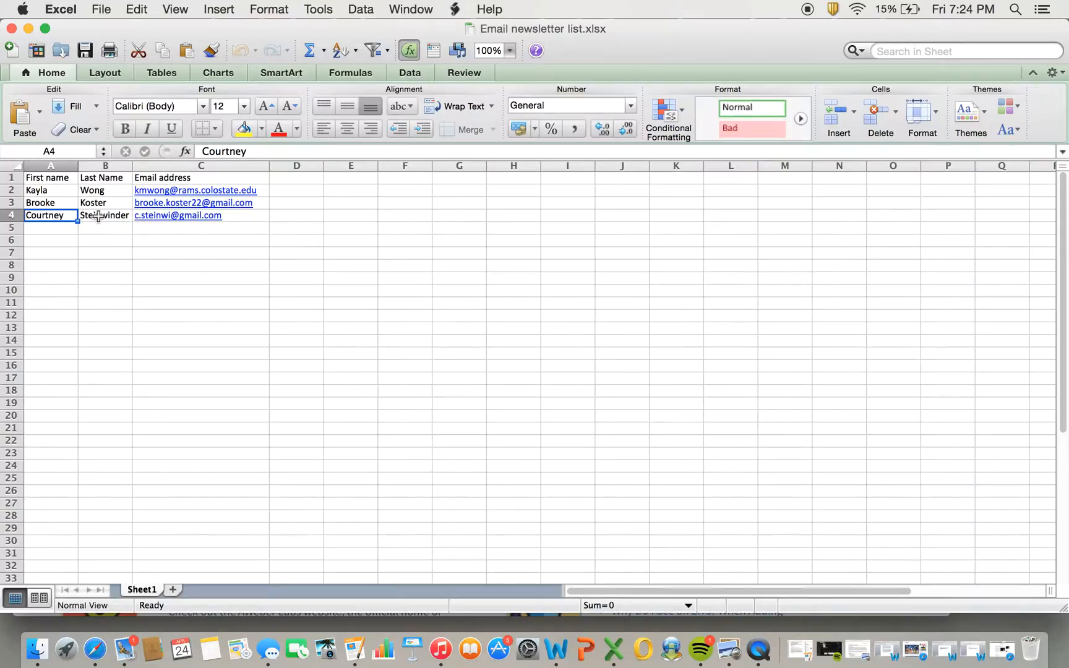
click(99, 216)
click(163, 217)
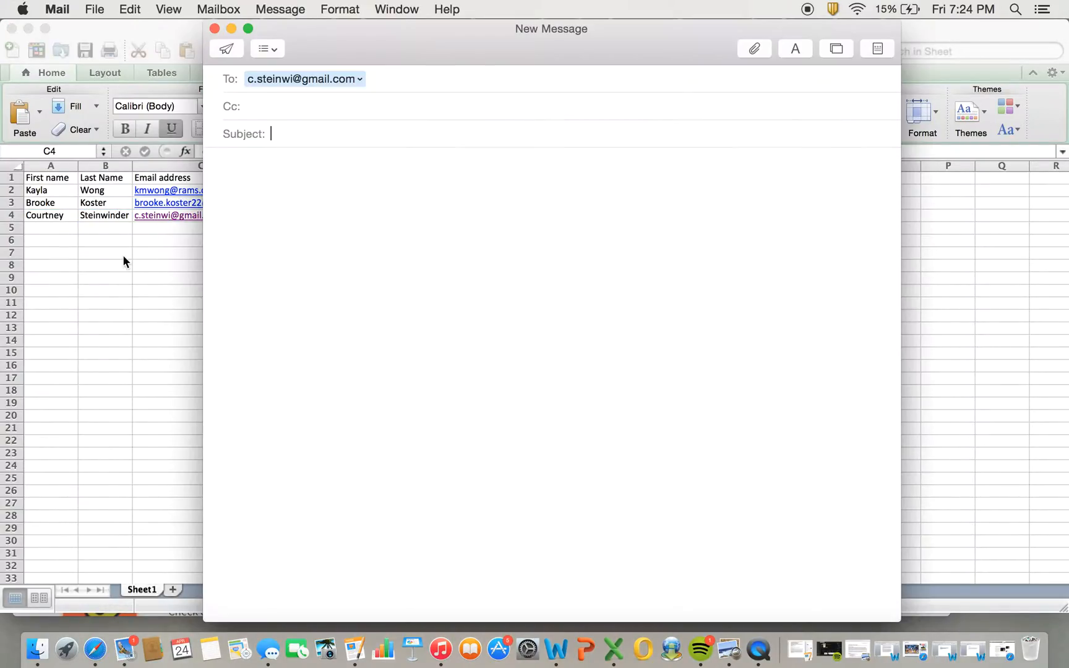
click(214, 28)
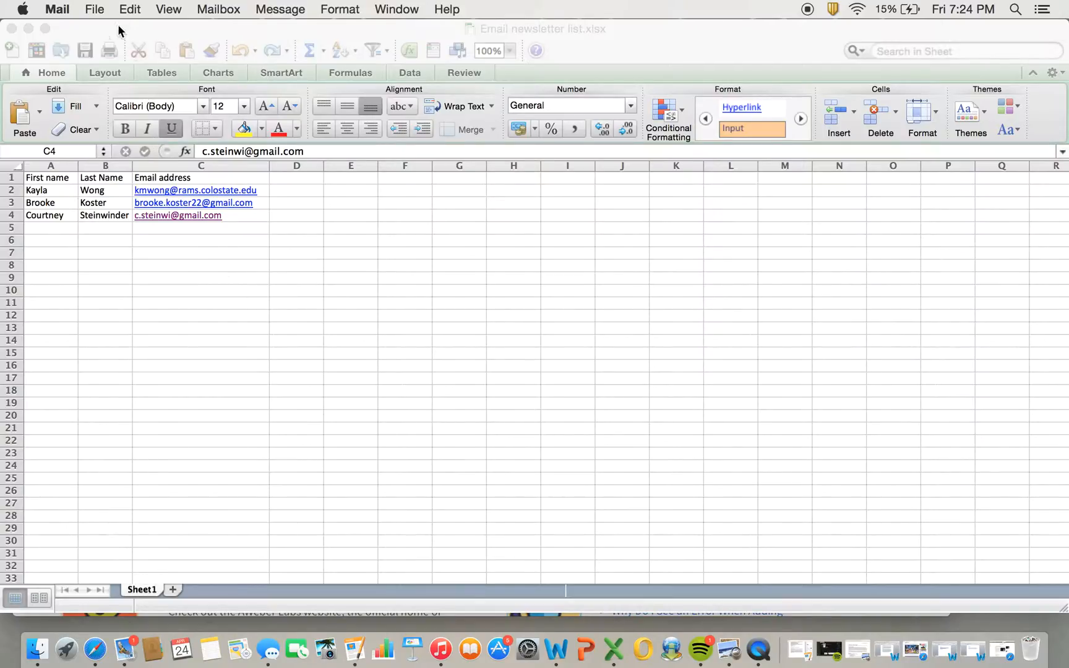
click(95, 9)
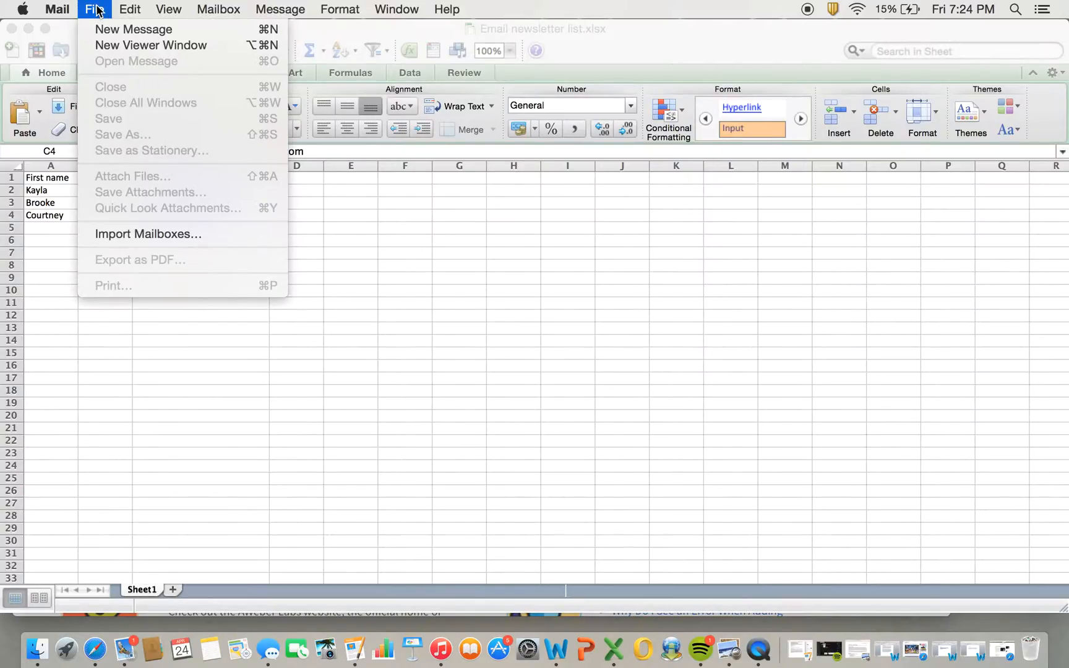
click(97, 9)
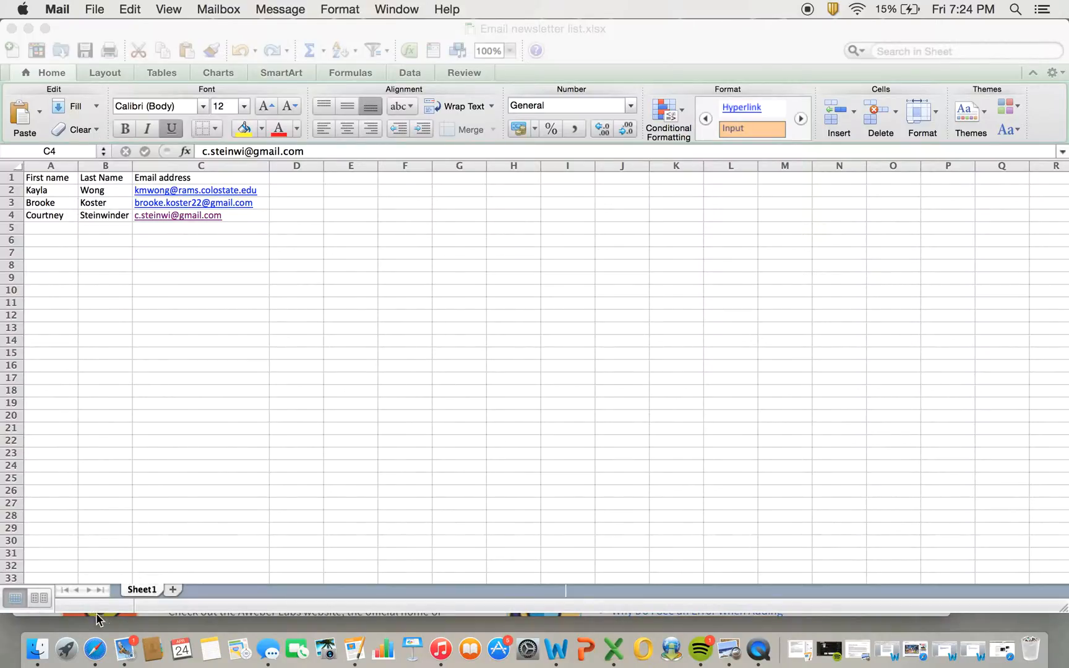
- Switch back to Safari and upload the desktop file Email newsletter list through the import for more than 10 subscribers
click(95, 648)
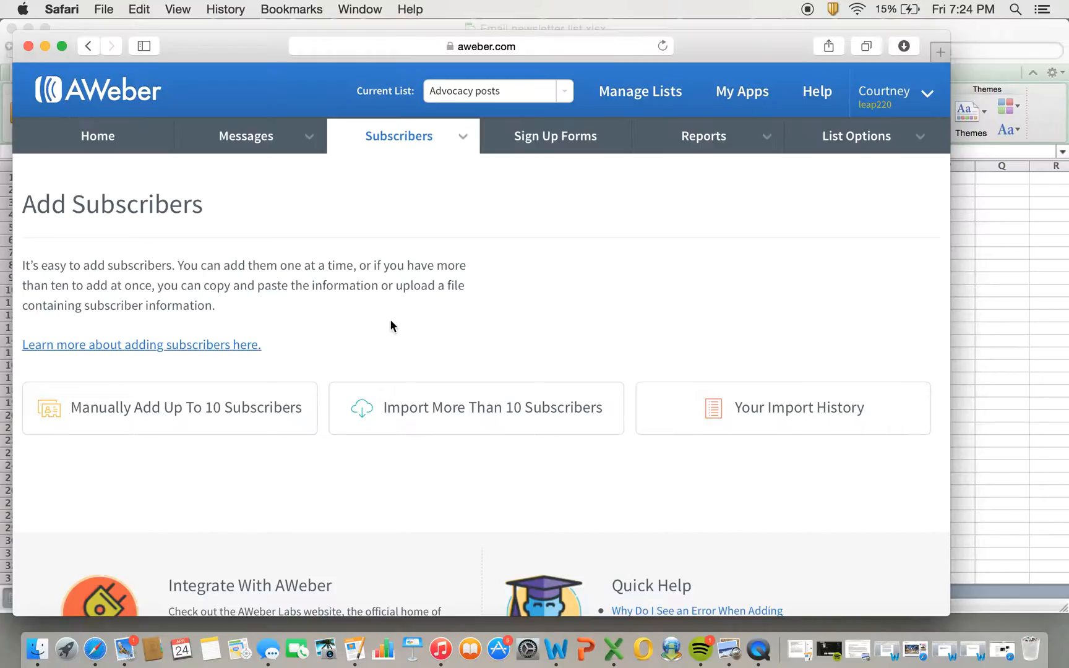
click(449, 412)
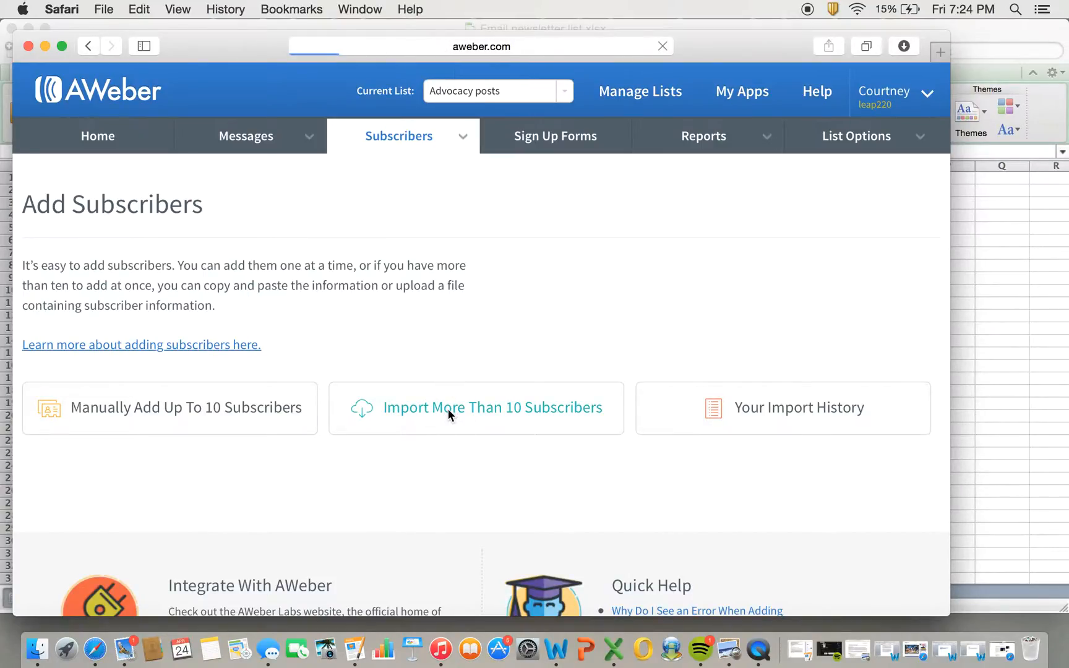
drag(1031, 27, 718, 274)
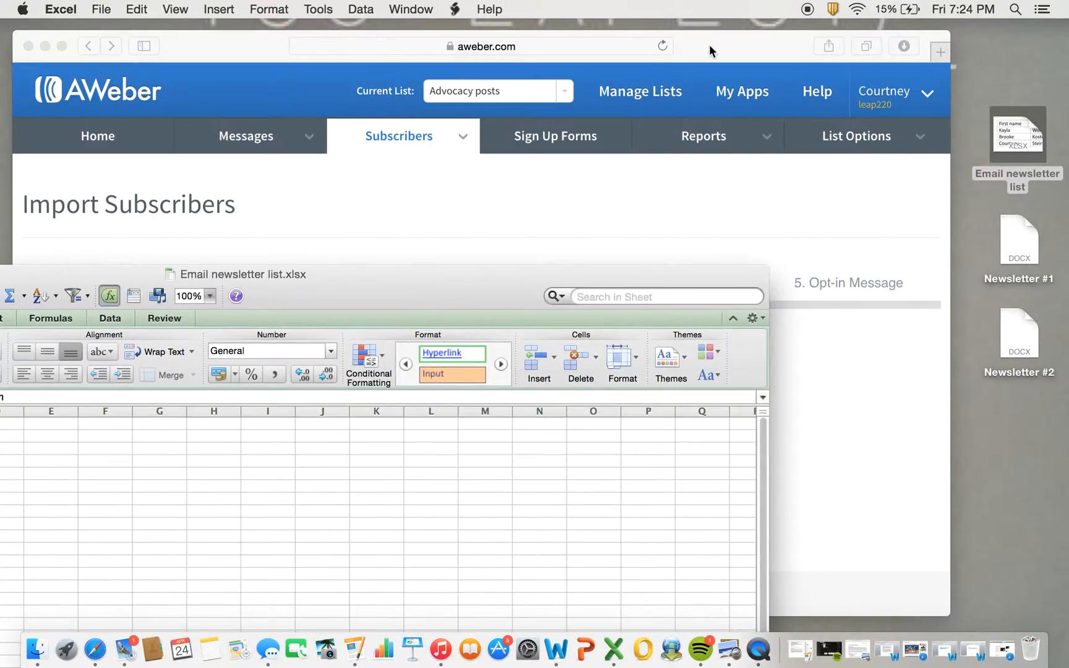
click(709, 44)
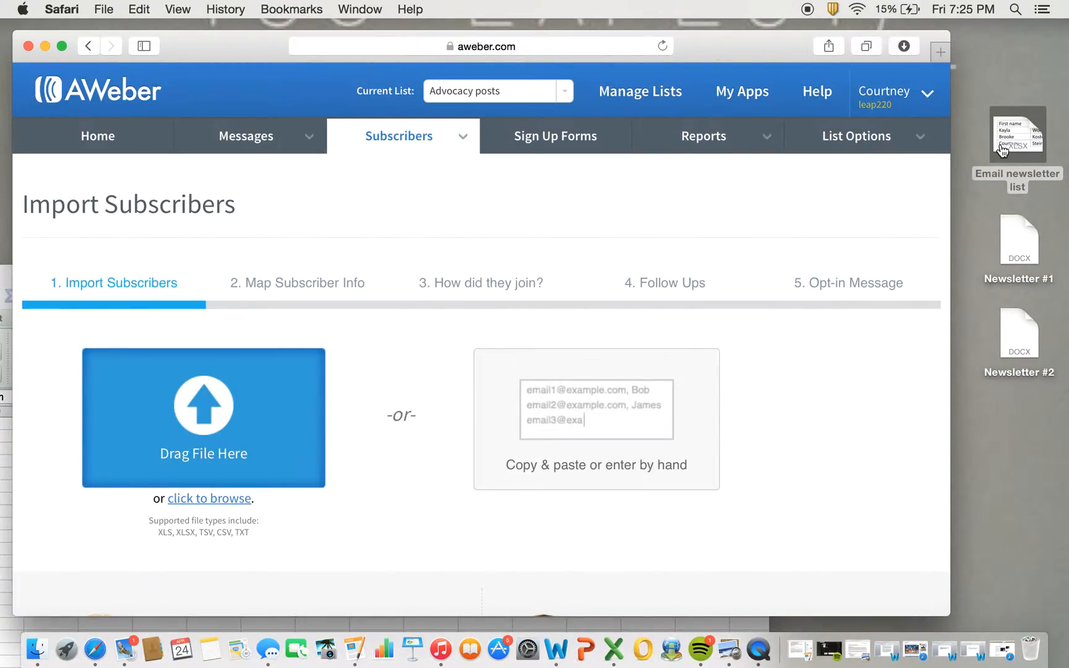
drag(1002, 151, 253, 408)
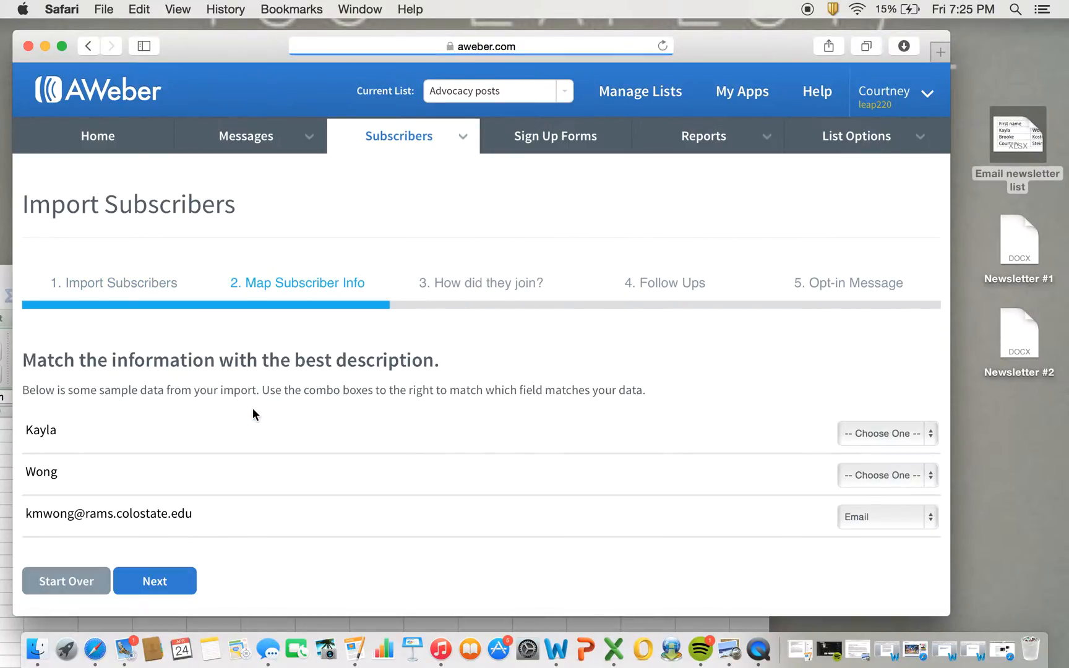
- Map the first two imported columns to First Name and Last Name, and continue to the next import stage
click(903, 433)
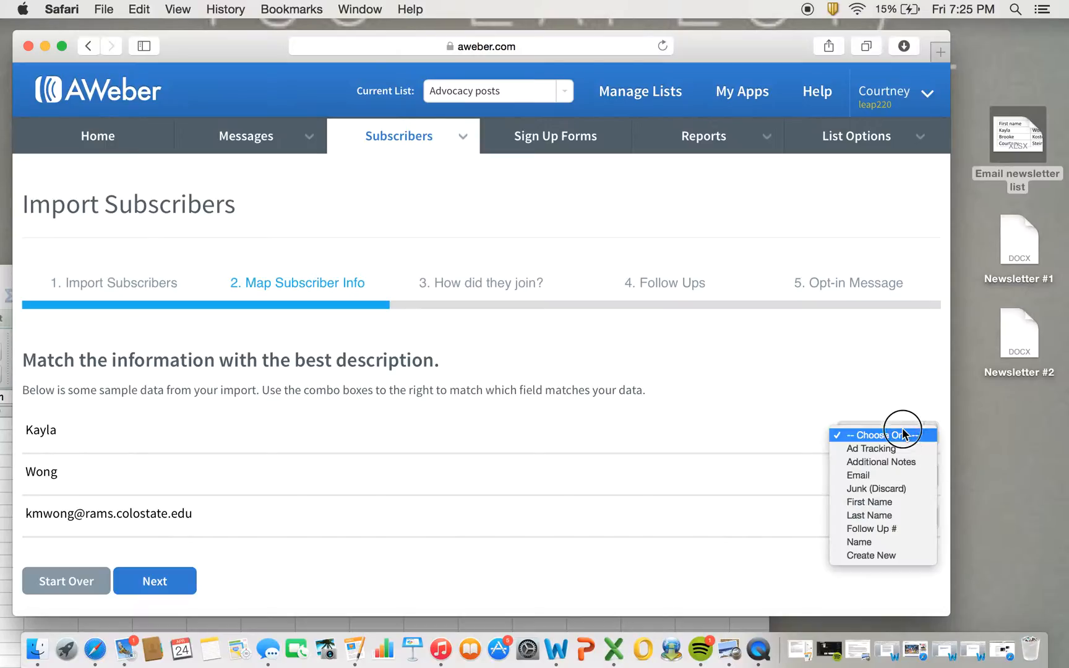
click(891, 501)
click(885, 485)
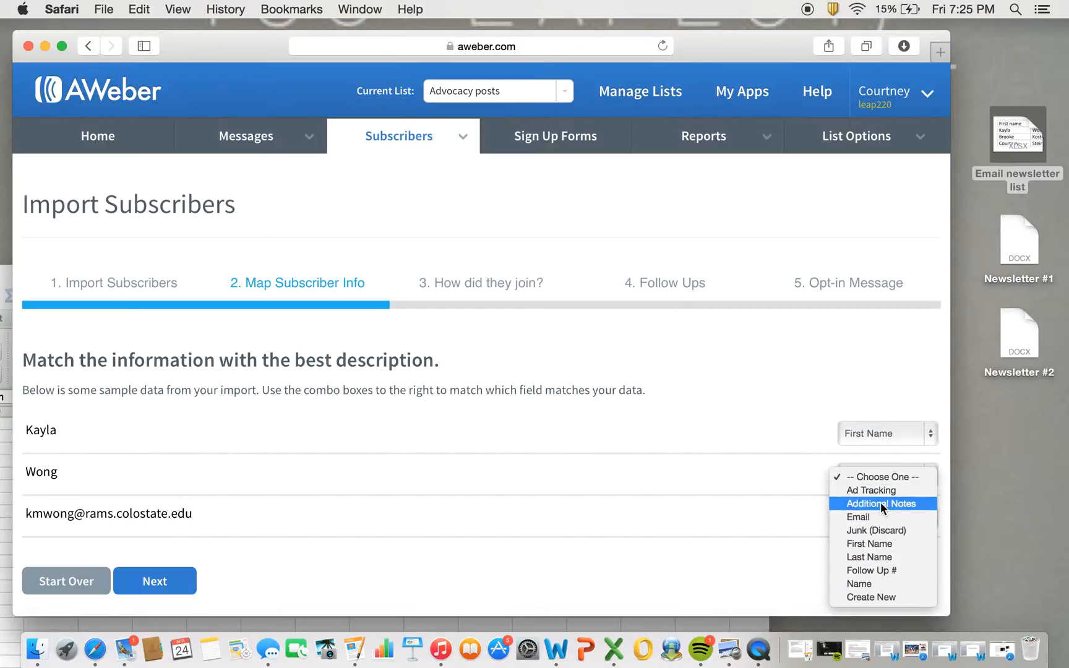
click(876, 558)
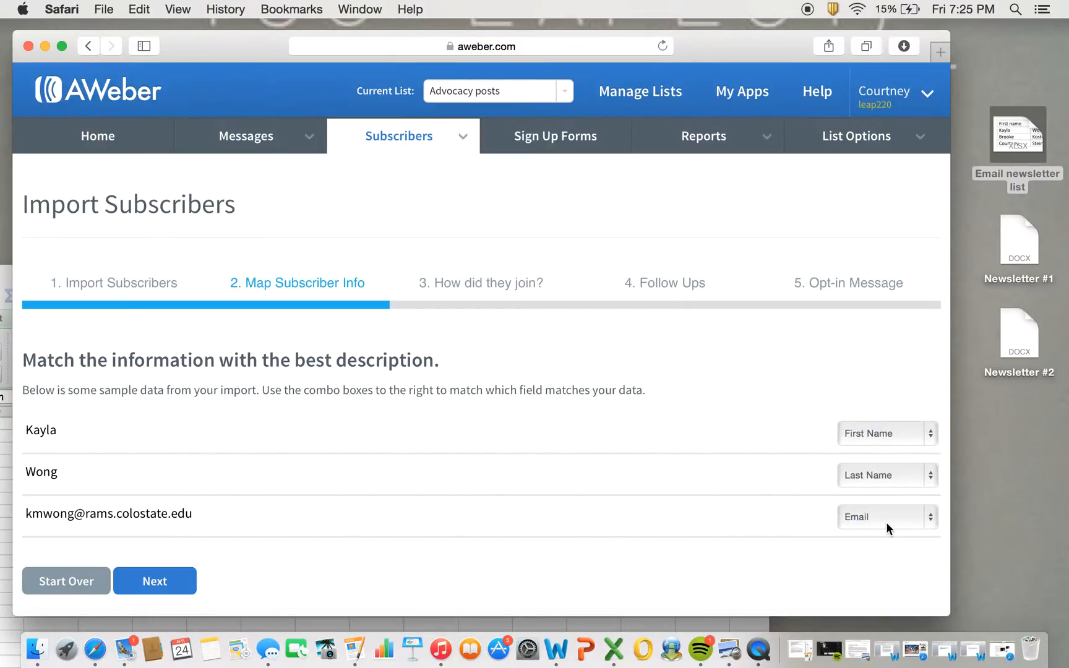
click(158, 583)
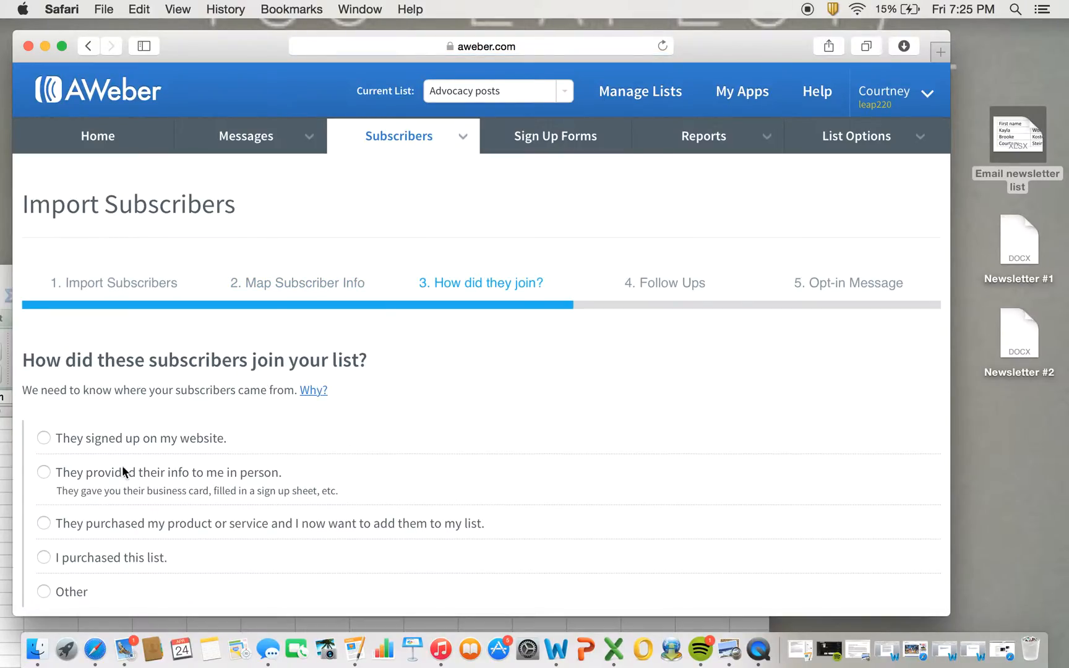
- State that the subscribers provided their info in person, give "LEAP 220 course" as the sign-up circumstances, and continue
click(44, 472)
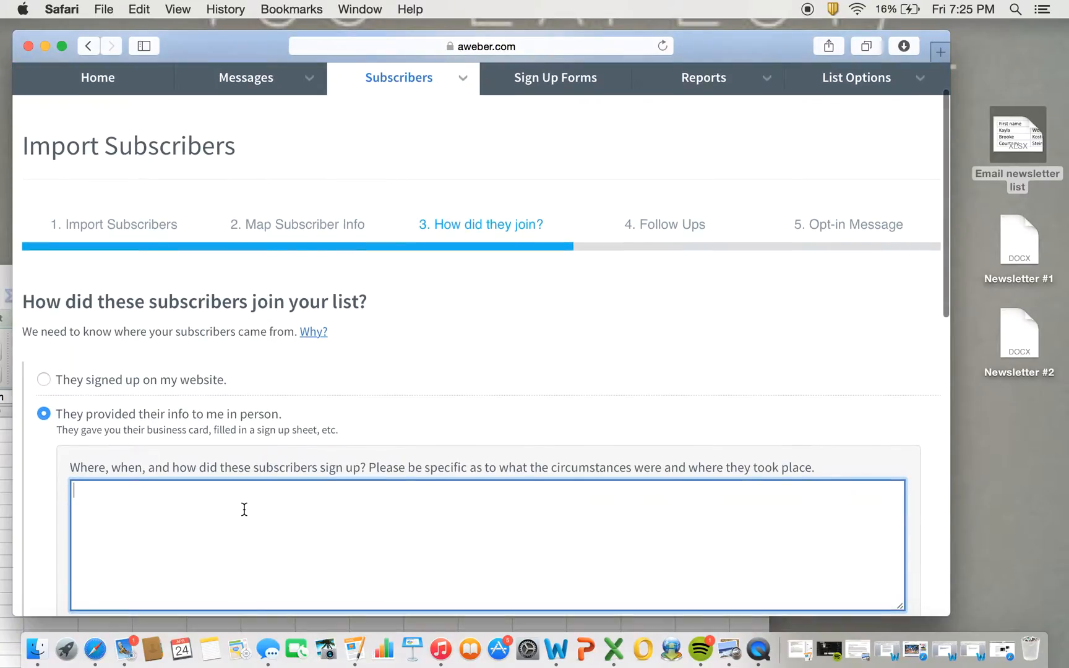
text(LEAP 220 curse)
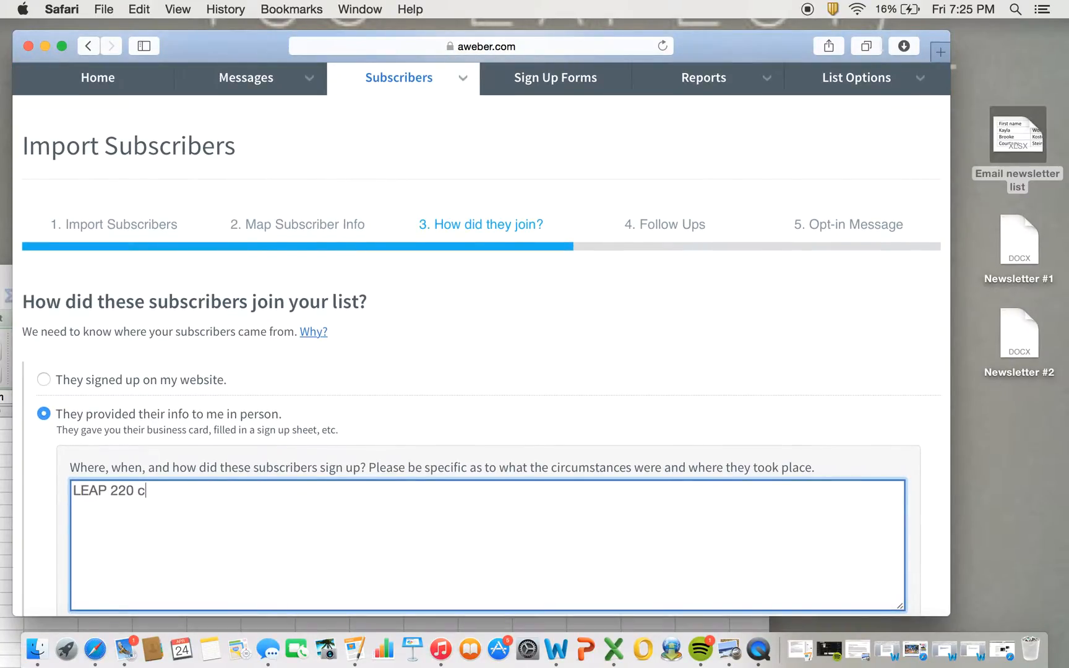
key(BackSpace)
key(BackSpace)
key(BackSpace)
key(BackSpace)
text(ourse)
scroll(481, 340, down, 3)
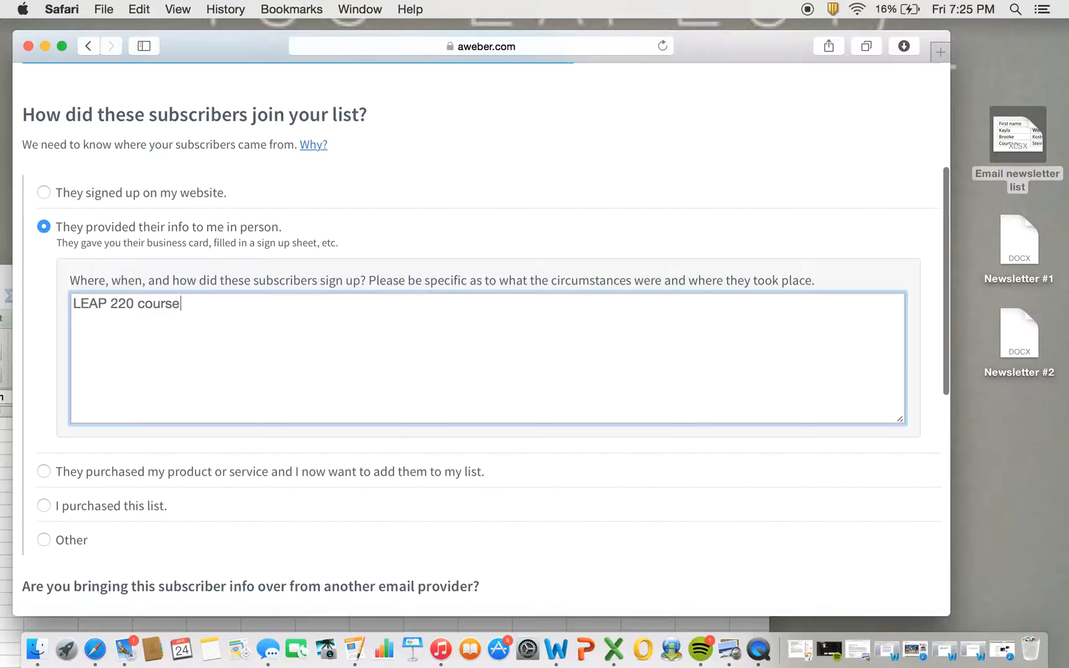
scroll(482, 340, down, 3)
click(155, 596)
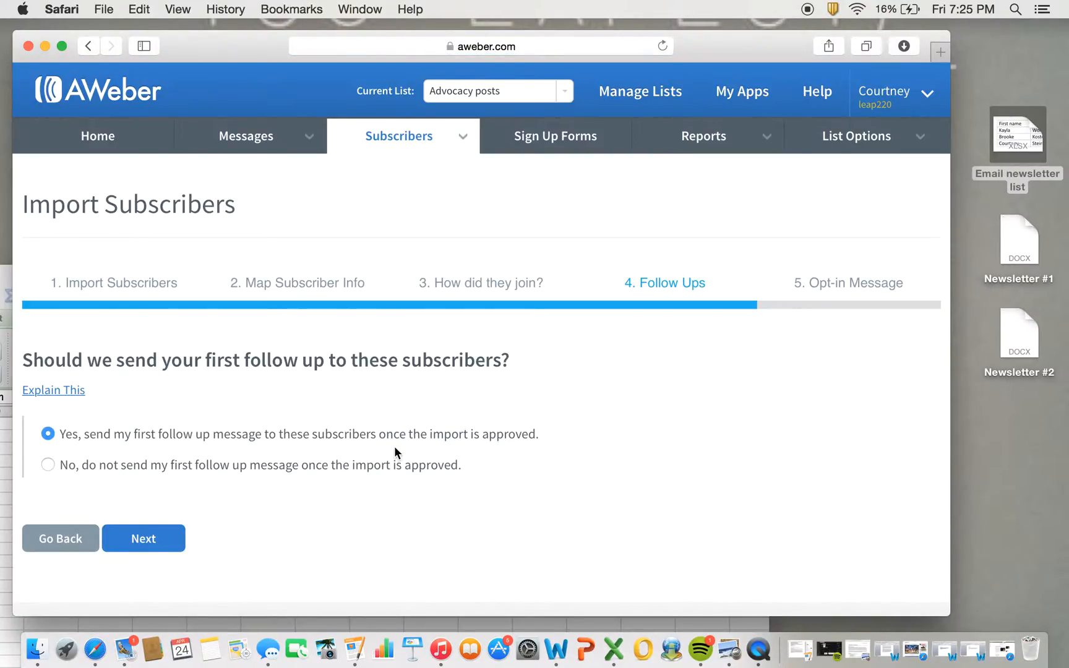
- Keep sending the first follow-up message, choose to send subscribers a confirmation message, and finish the import
click(157, 541)
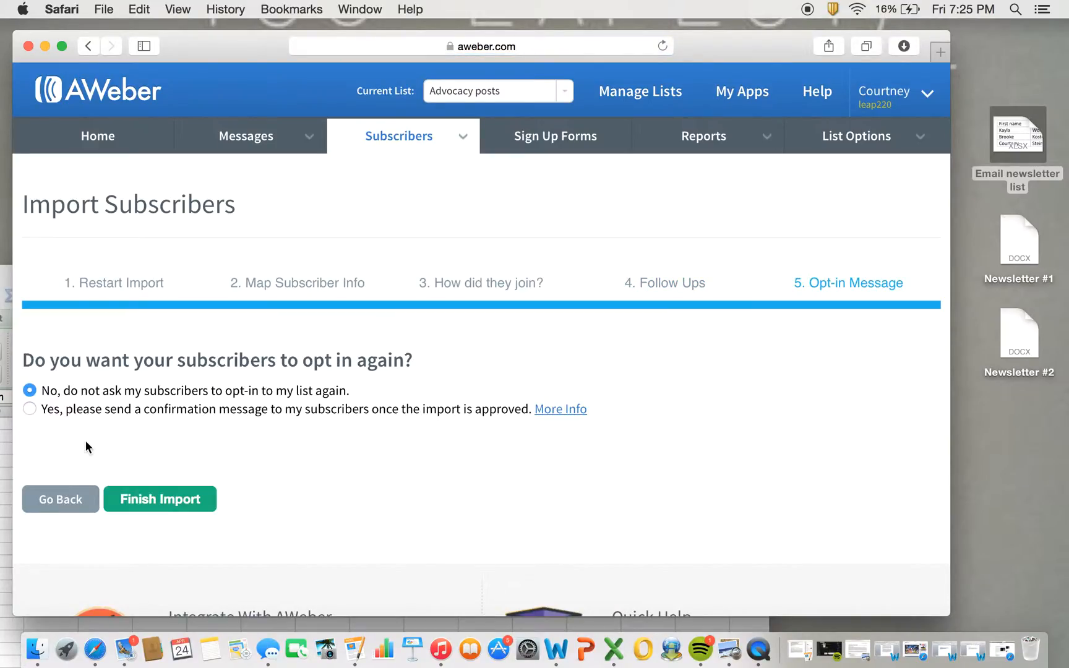
click(30, 409)
scroll(372, 391, down, 3)
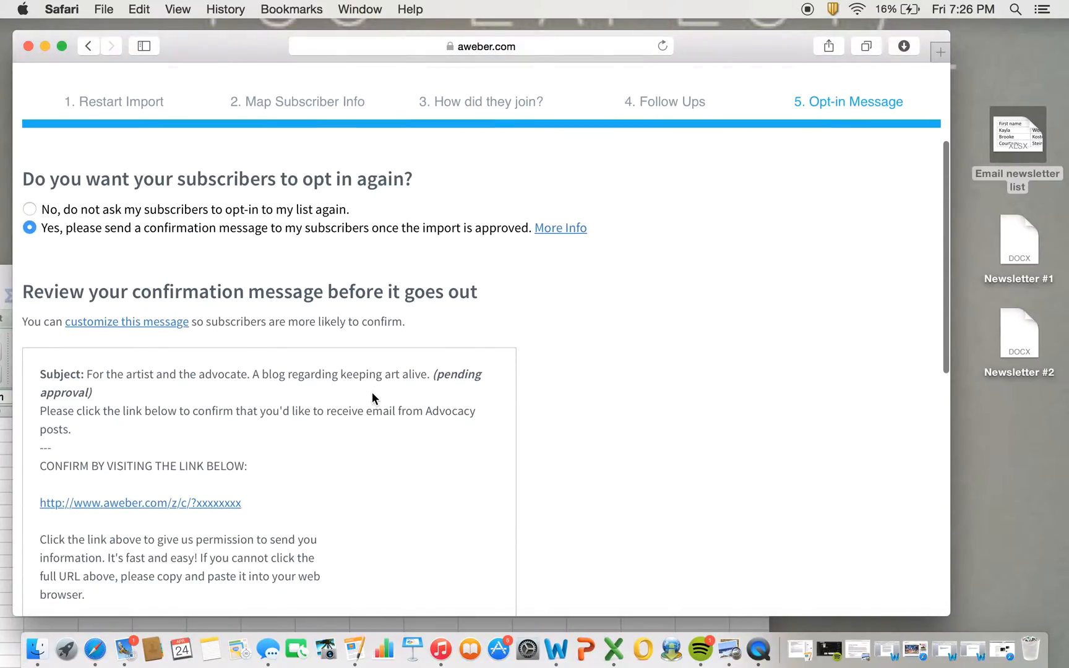
scroll(556, 428, down, 3)
scroll(556, 435, down, 2)
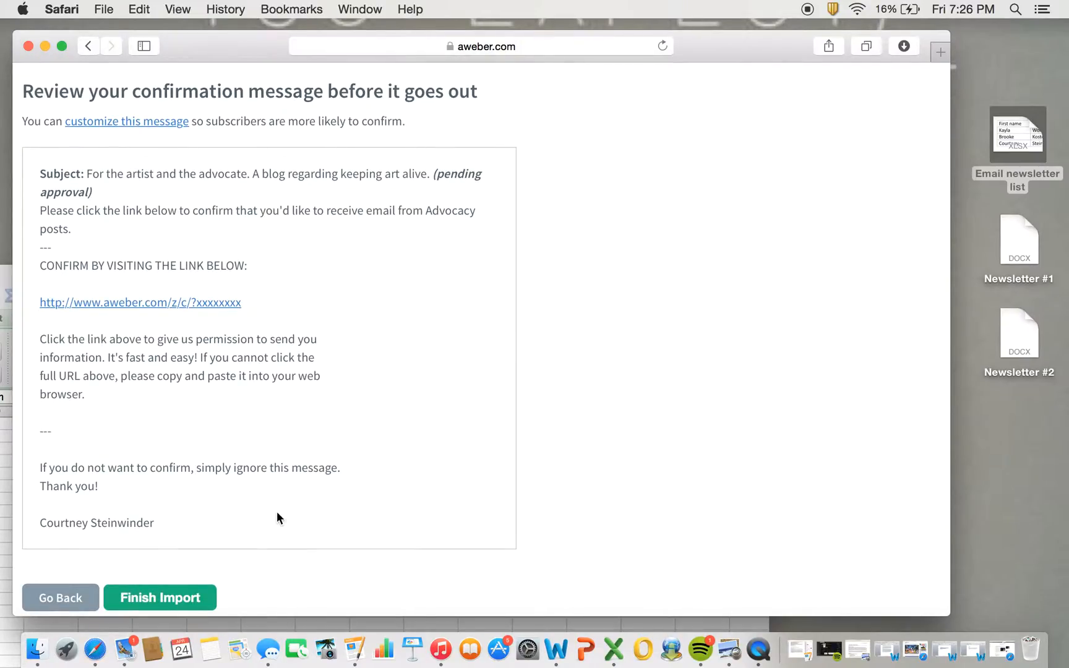
click(185, 600)
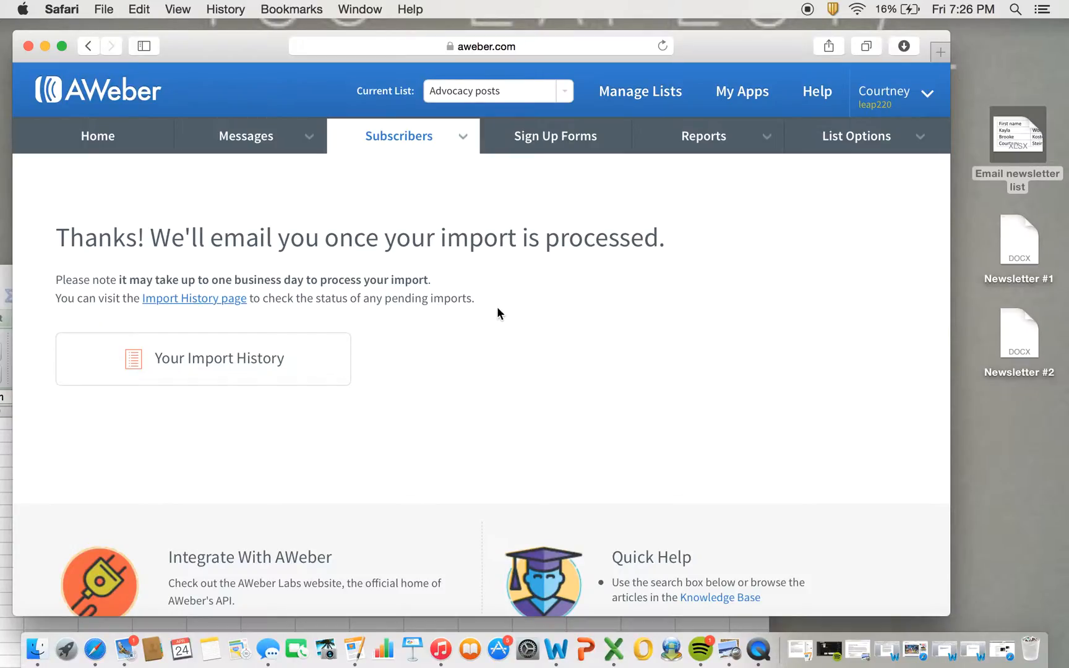
- Open the Follow Up Series page and start a new message with the Drag & Drop Email Builder
mouse_move(287, 144)
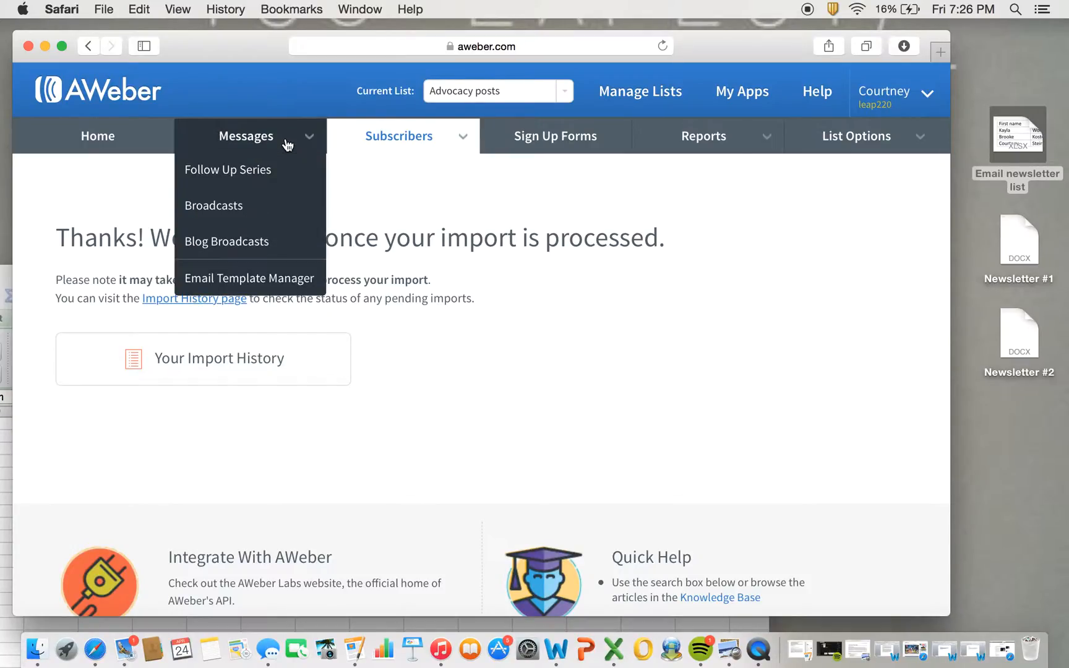
click(286, 168)
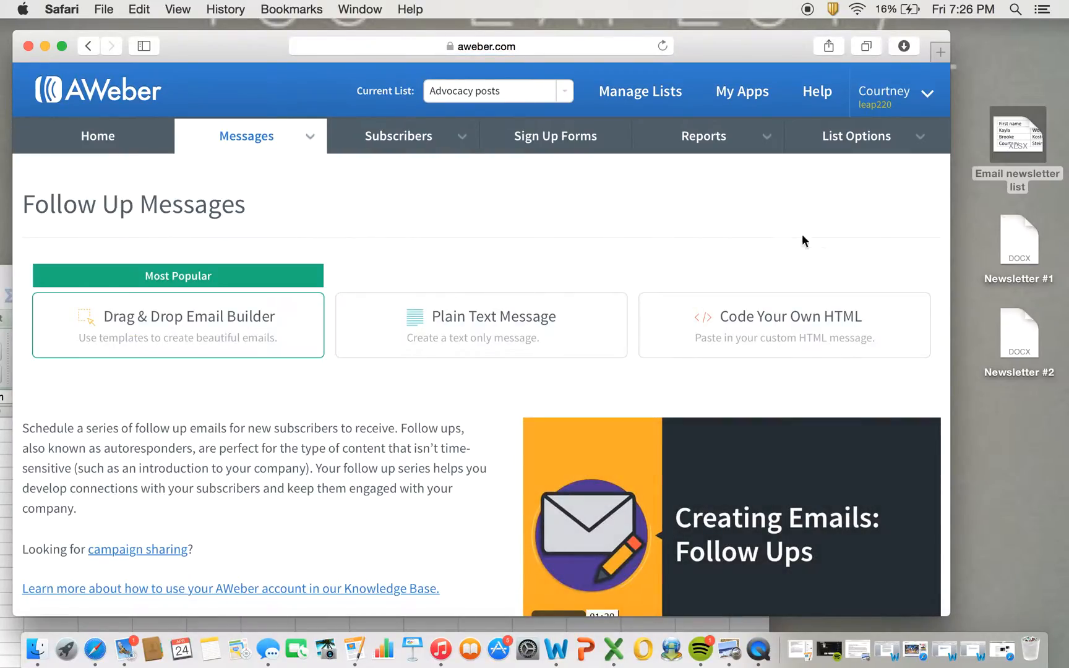
click(236, 309)
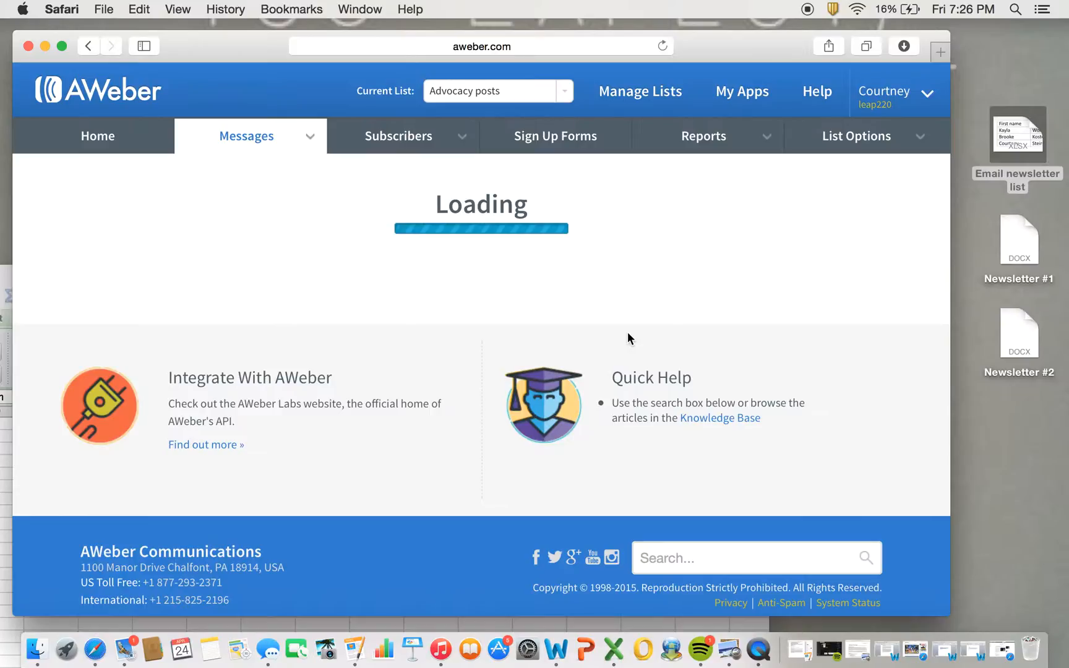
- Look over the Drag & Drop builder's sample message and browse its gallery of email templates
scroll(627, 334, down, 5)
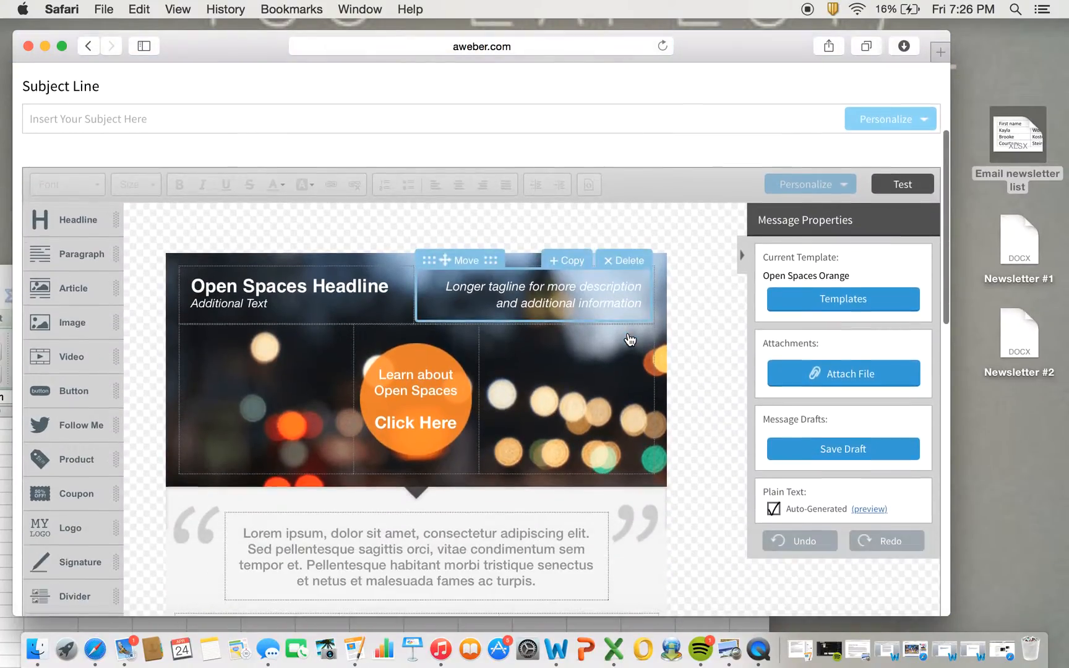
scroll(629, 339, down, 3)
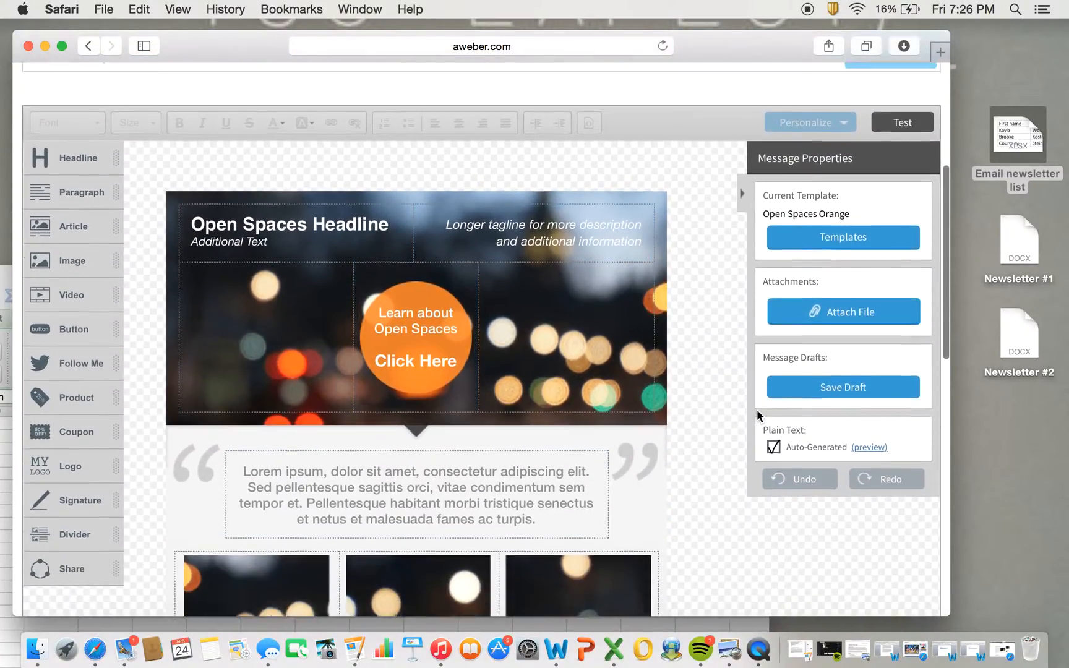
scroll(757, 409, down, 3)
click(895, 180)
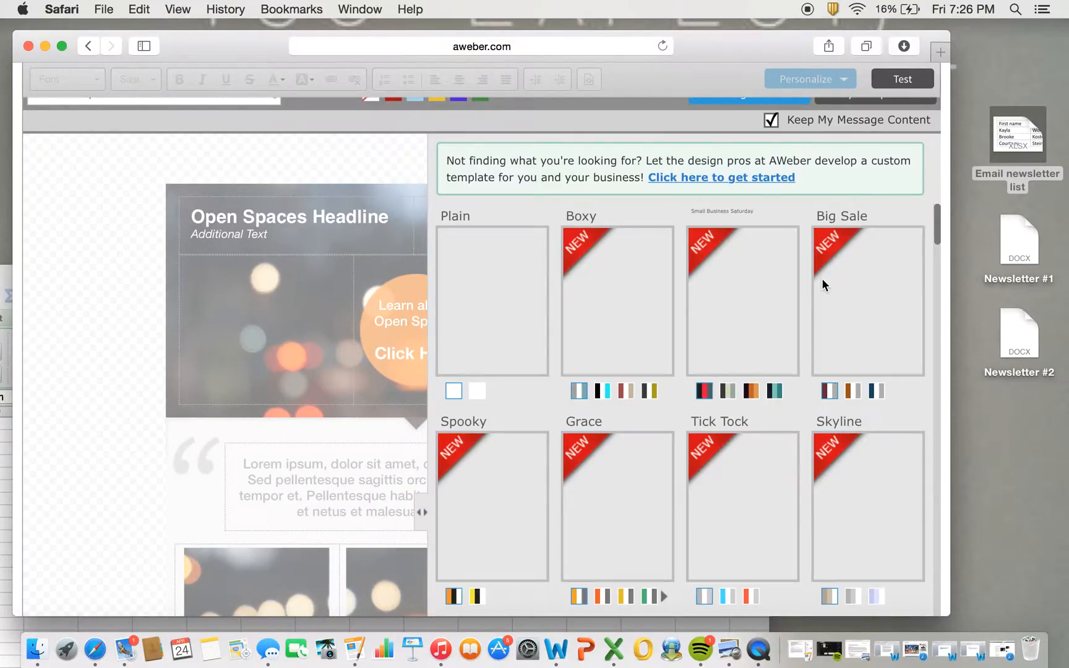
scroll(703, 439, down, 2)
scroll(703, 440, up, 2)
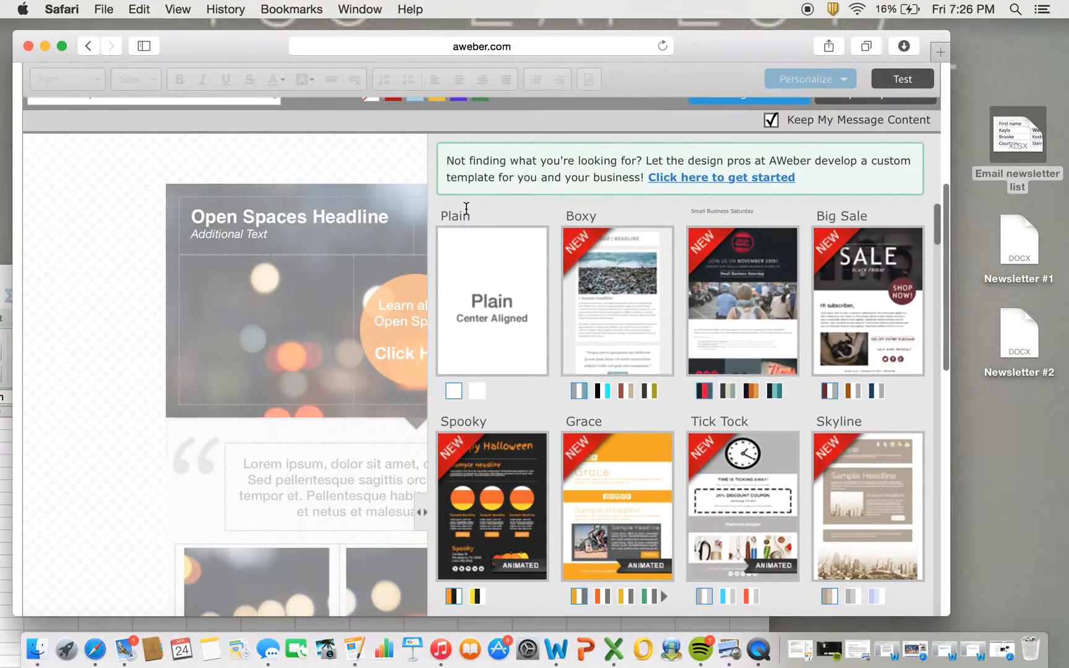
scroll(466, 209, down, 5)
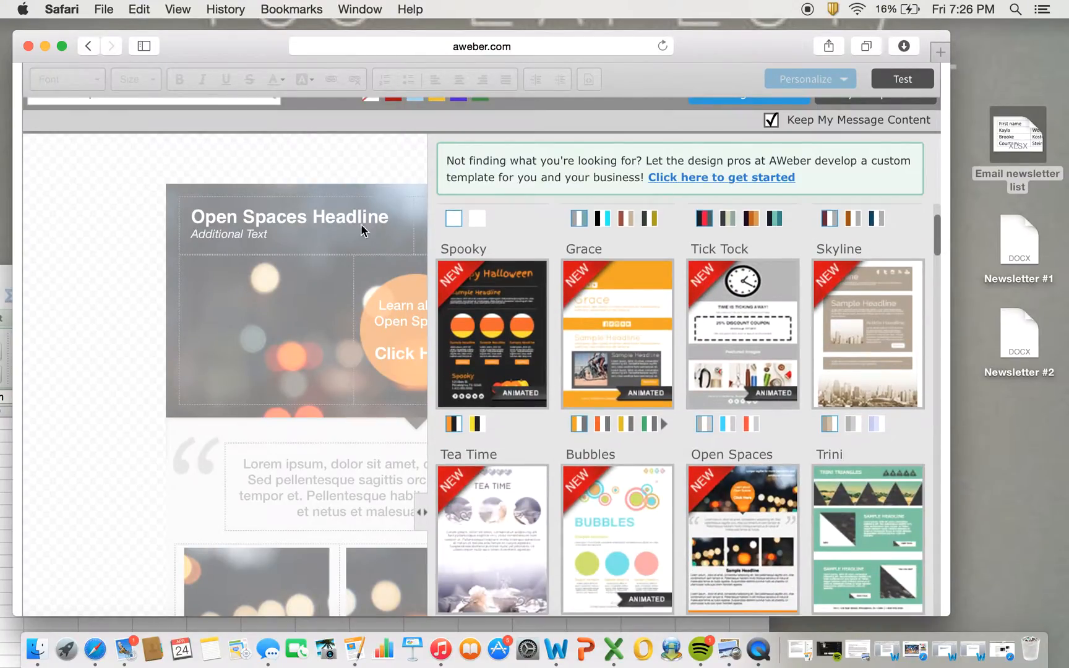
click(355, 164)
scroll(356, 166, up, 5)
scroll(356, 165, up, 2)
- Leave the builder for the Follow Up Series page, discarding changes, and delete the "Insert Your Subject Here" message
mouse_move(246, 137)
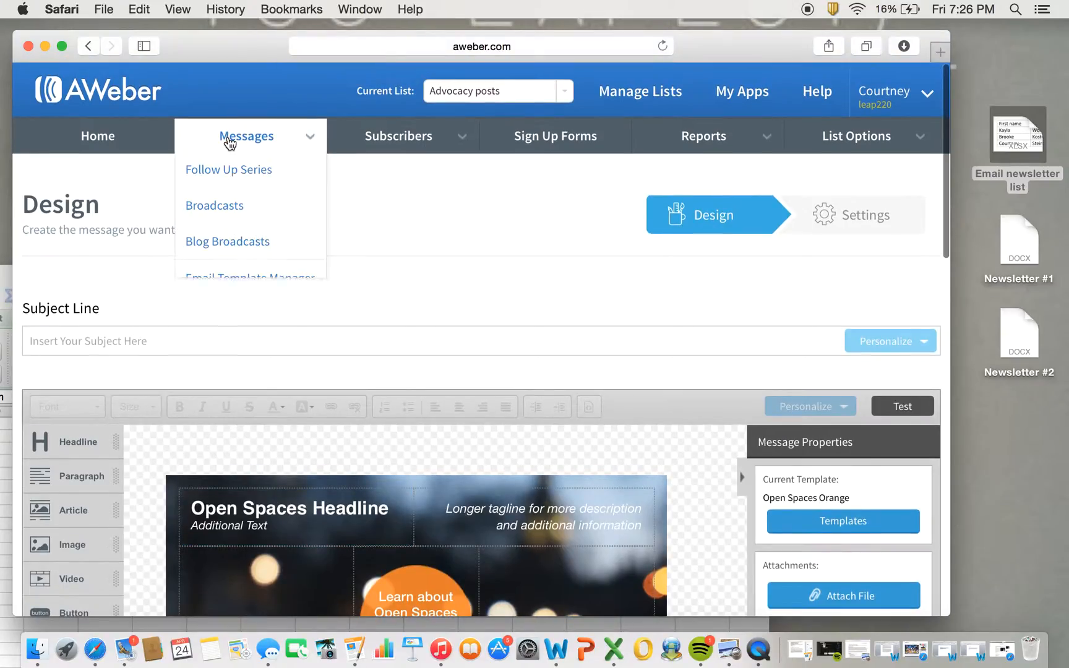
click(238, 175)
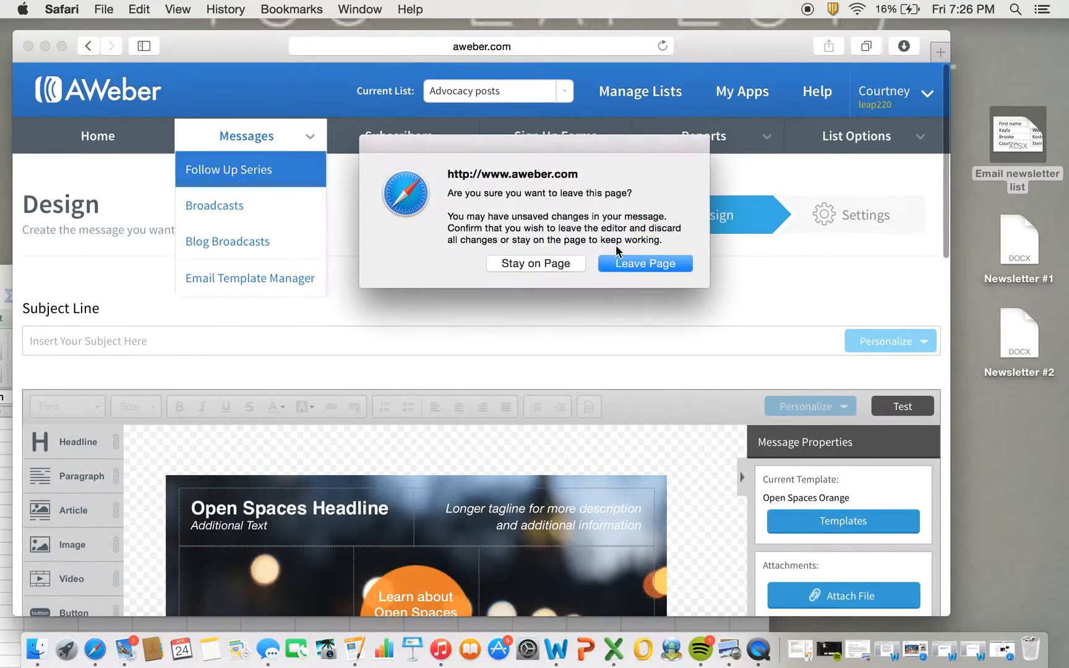
click(623, 261)
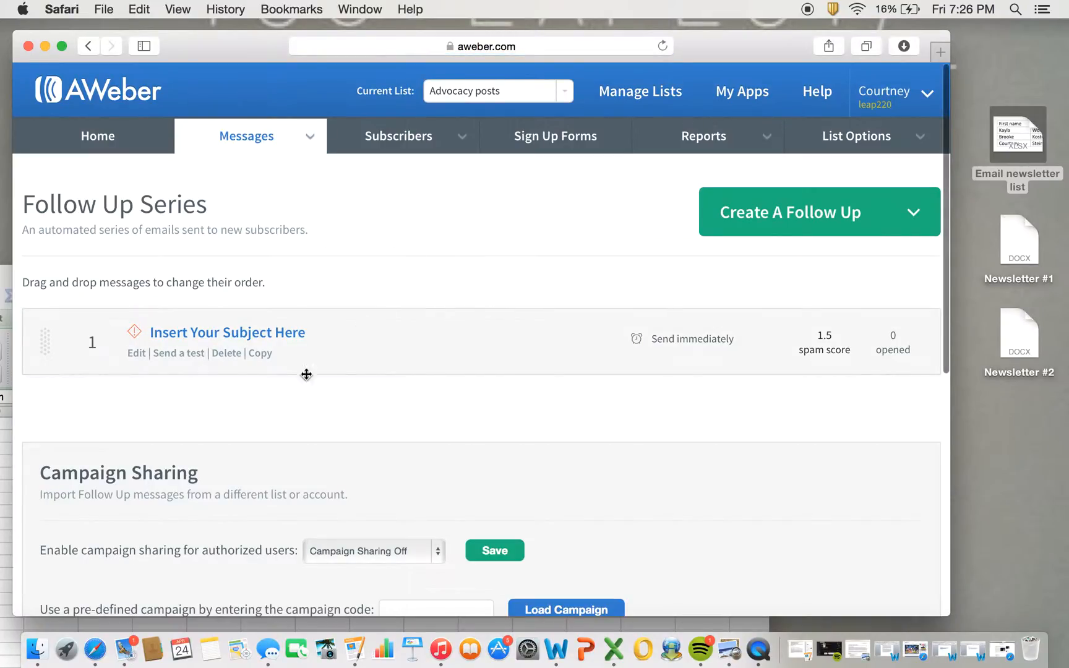
click(230, 354)
click(248, 354)
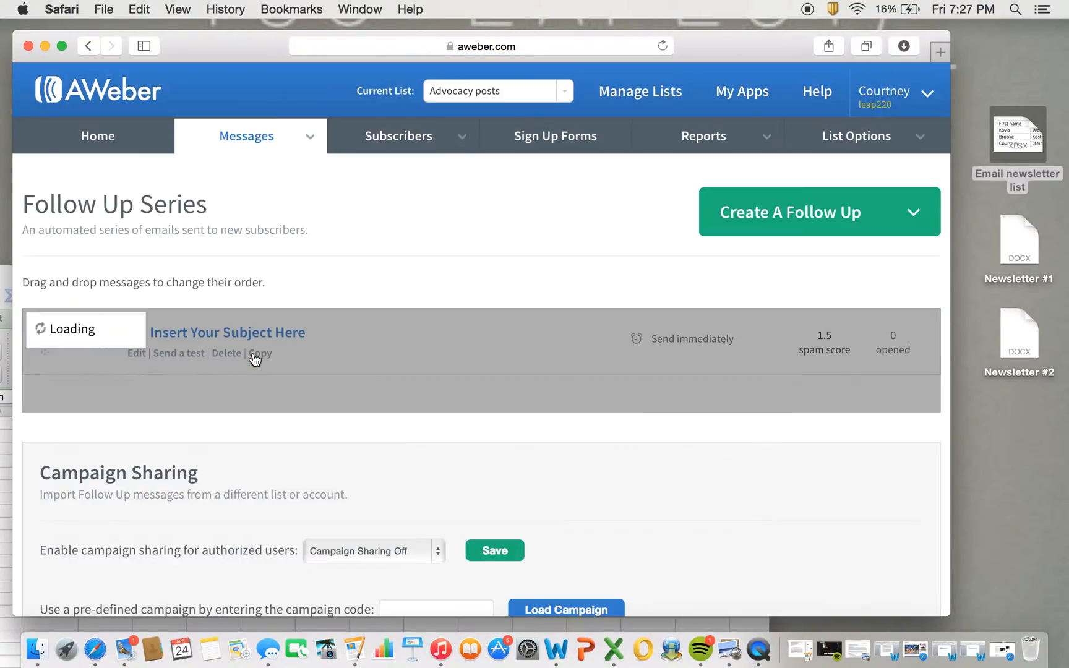
- Create a plain text follow-up message with the subject line "Catchy subject line! Response requested."
click(718, 214)
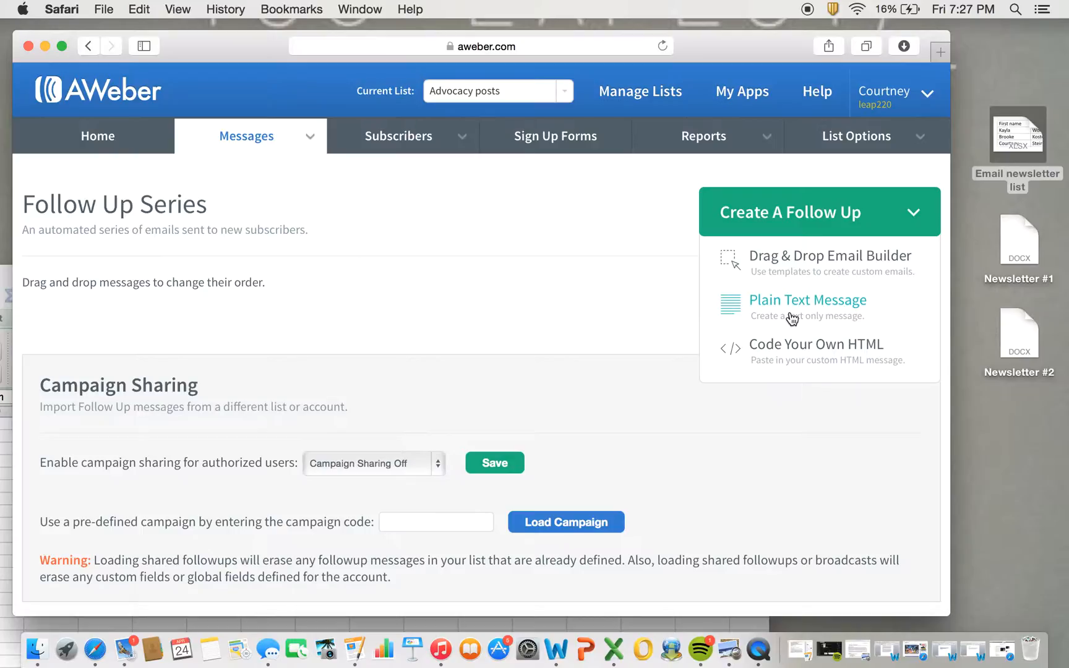
click(792, 317)
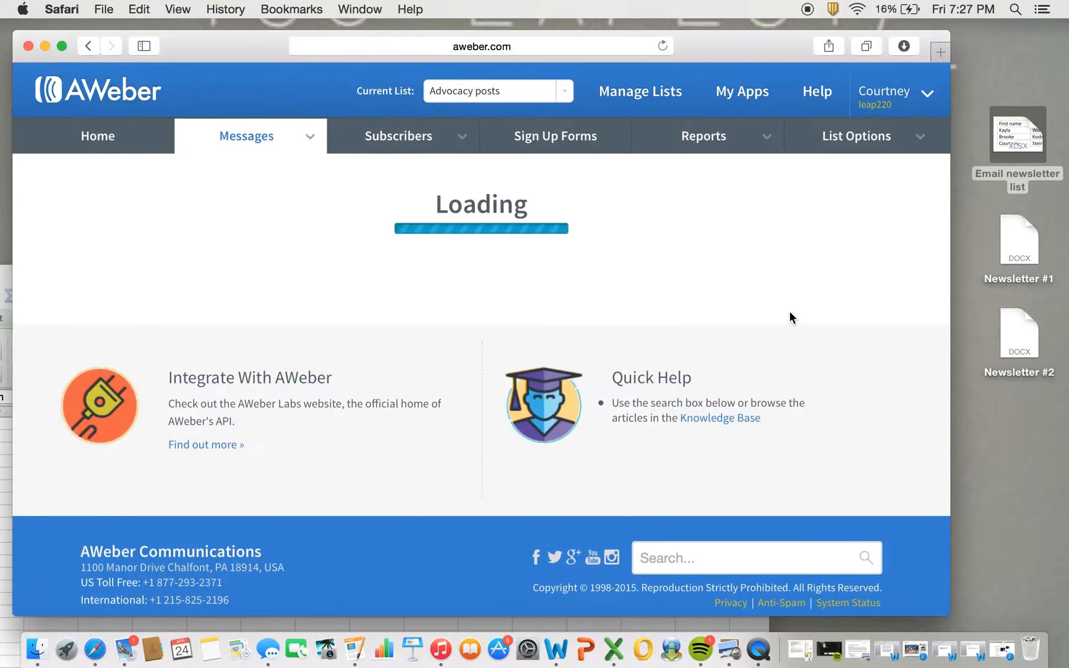
click(696, 336)
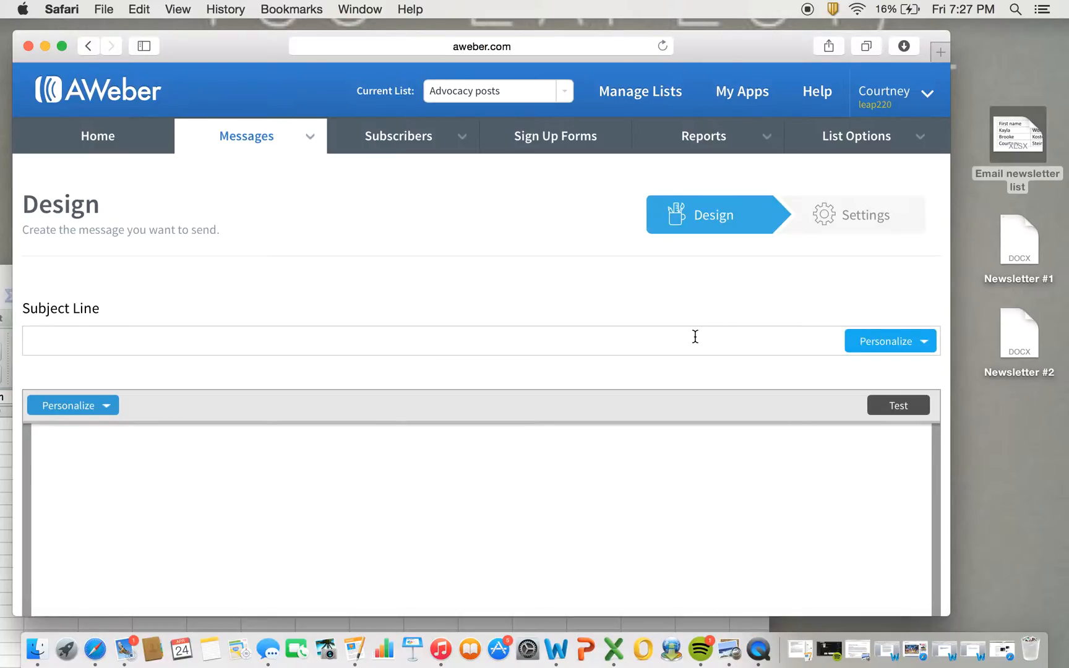
text(Catchy subject line!)
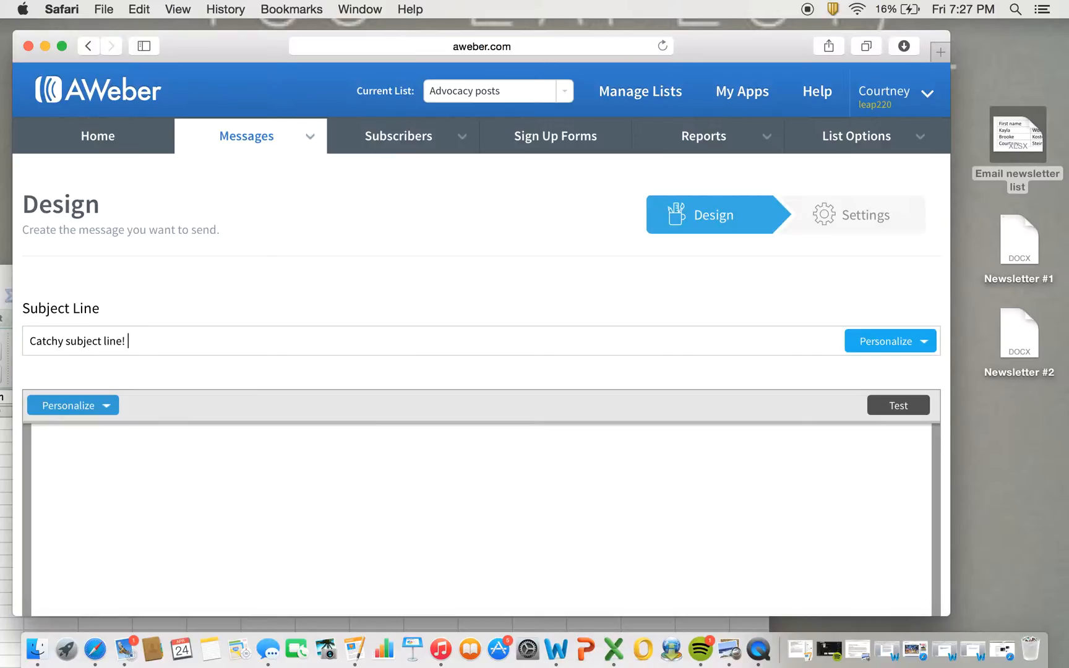
text( Response requested.)
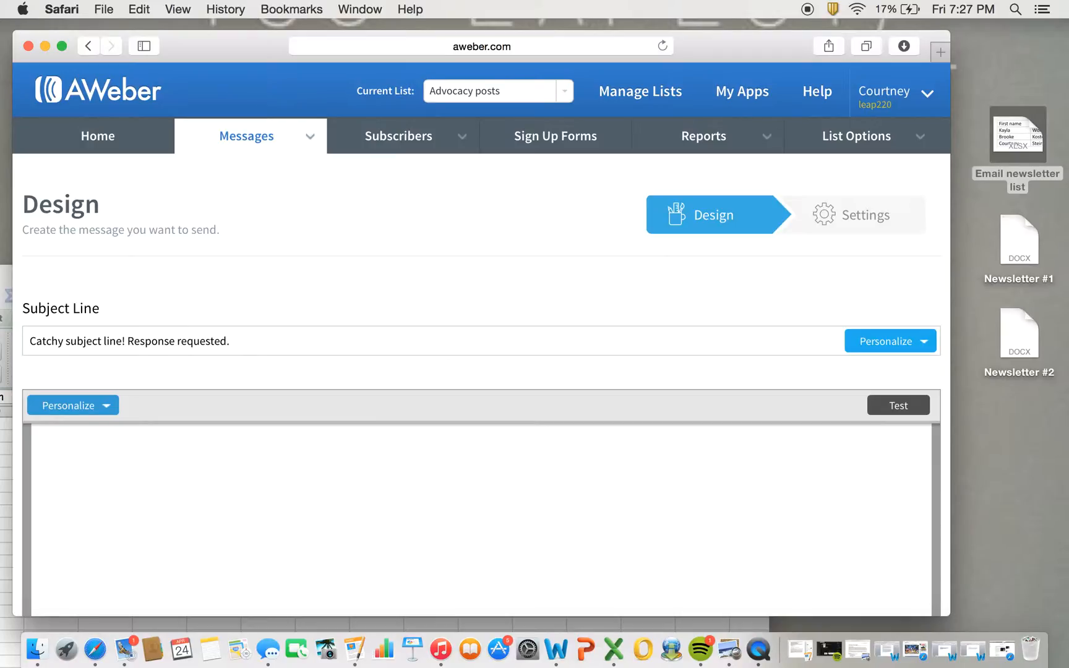
text( DONT DO THIS)
drag(318, 340, 230, 338)
key(BackSpace)
- Open the Newsletter #1 document in Word, copy its greeting and introduction paragraph, and minimize the document
click(290, 501)
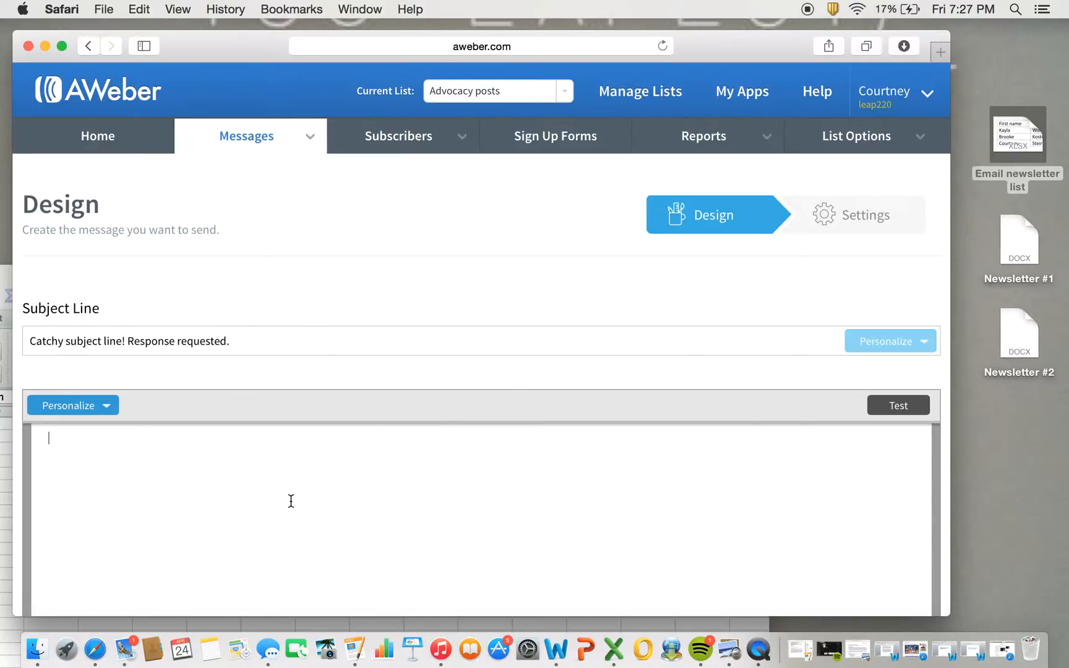
double_click(1016, 255)
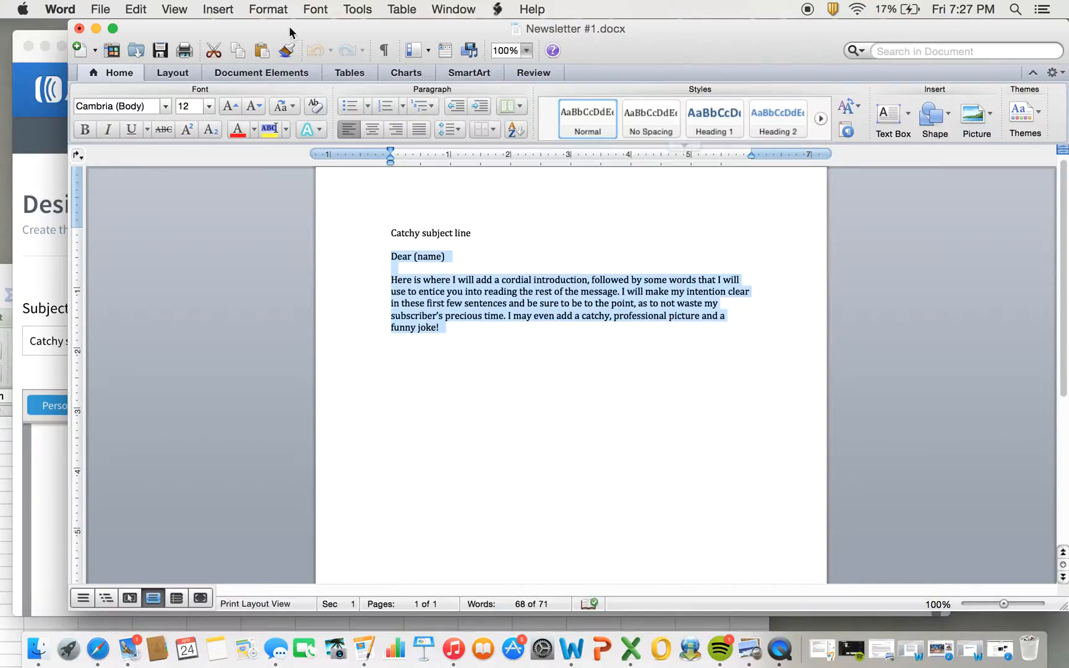
click(99, 9)
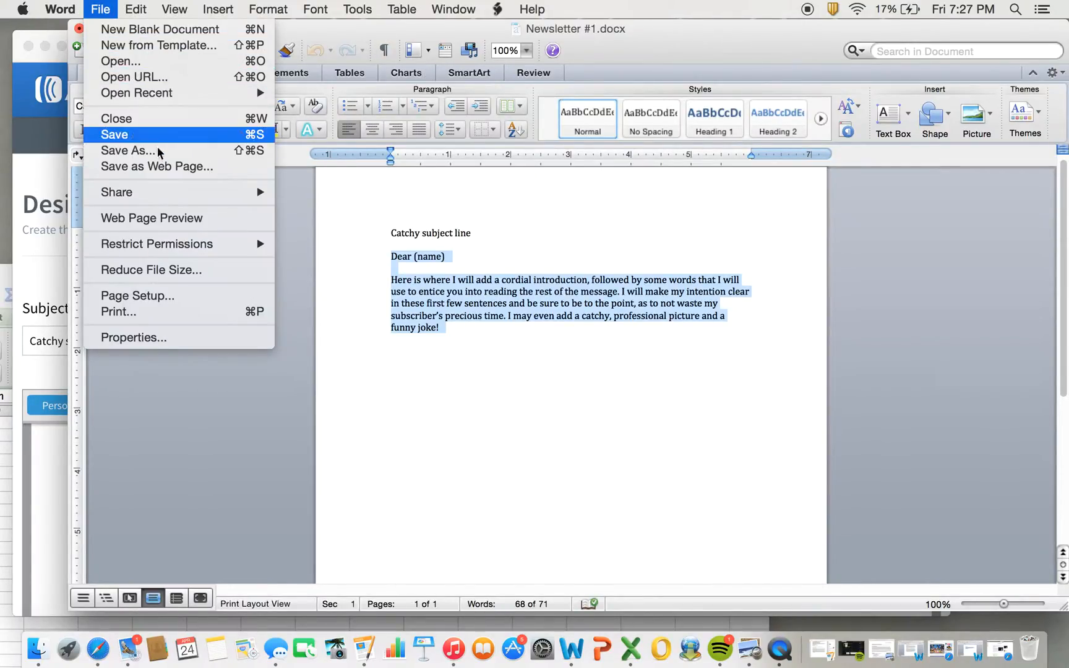
mouse_move(136, 10)
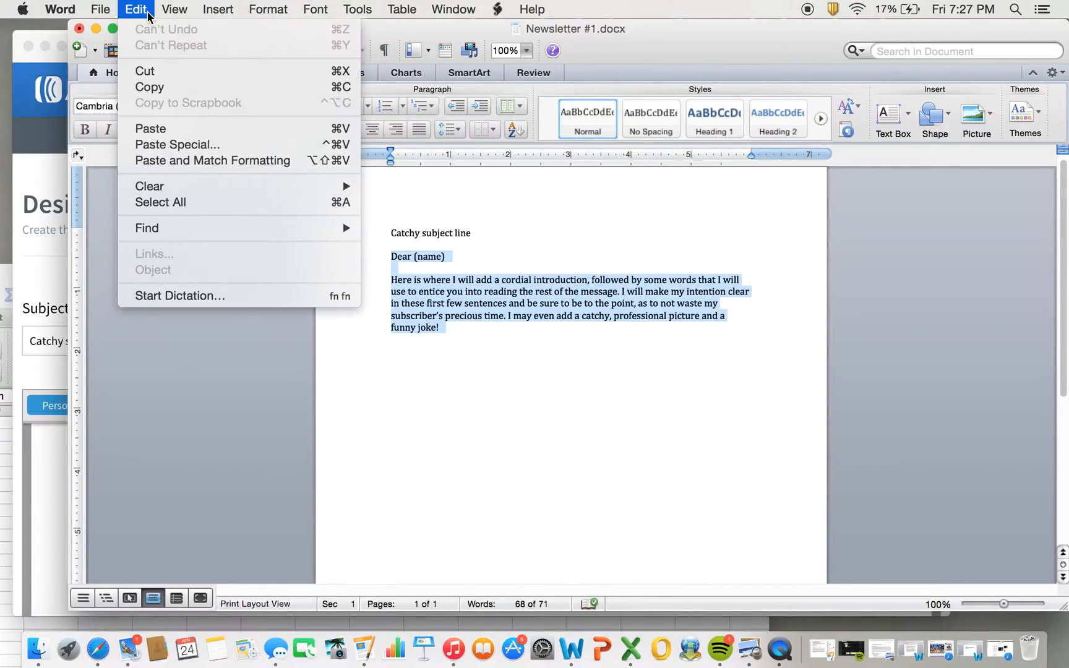
click(159, 84)
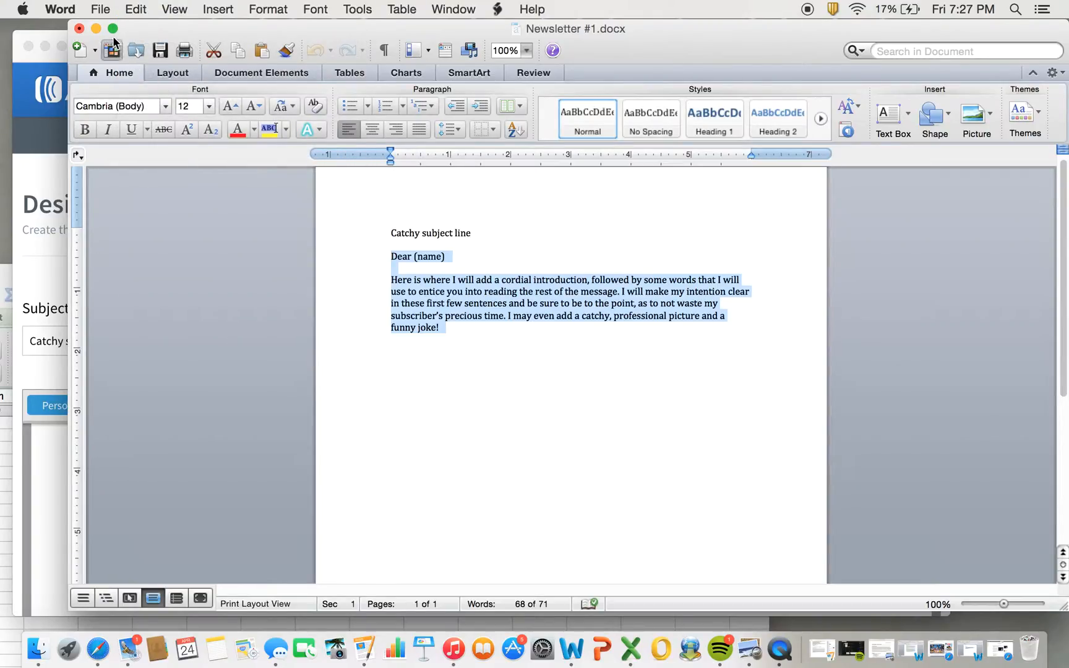
click(95, 28)
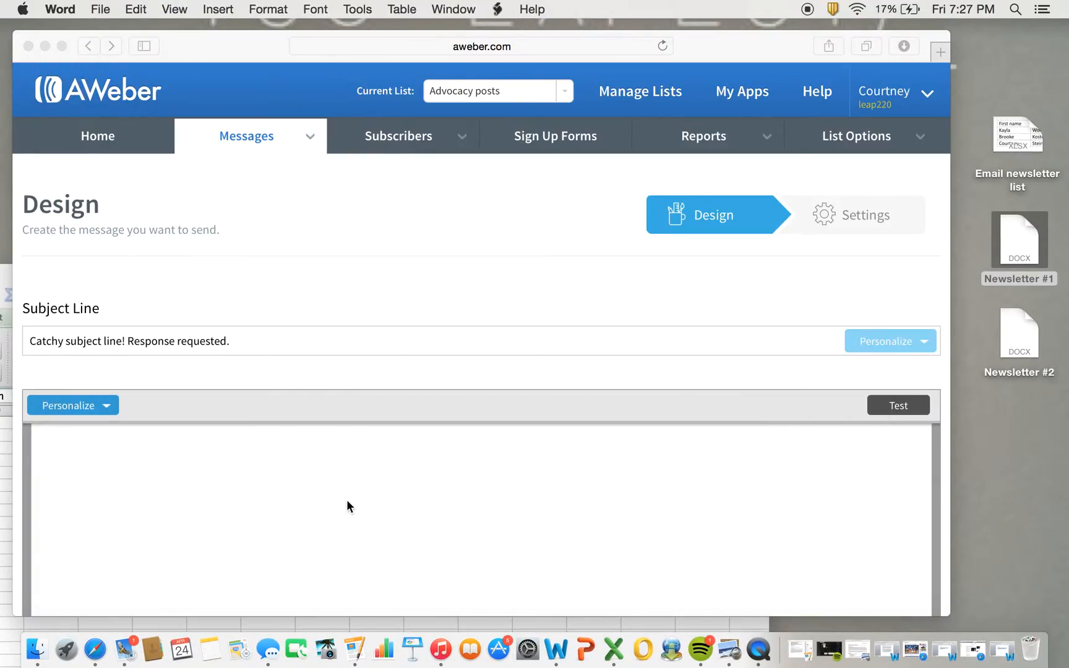
- Paste the copied newsletter text into the body of the plain text message in Safari
click(347, 502)
click(137, 9)
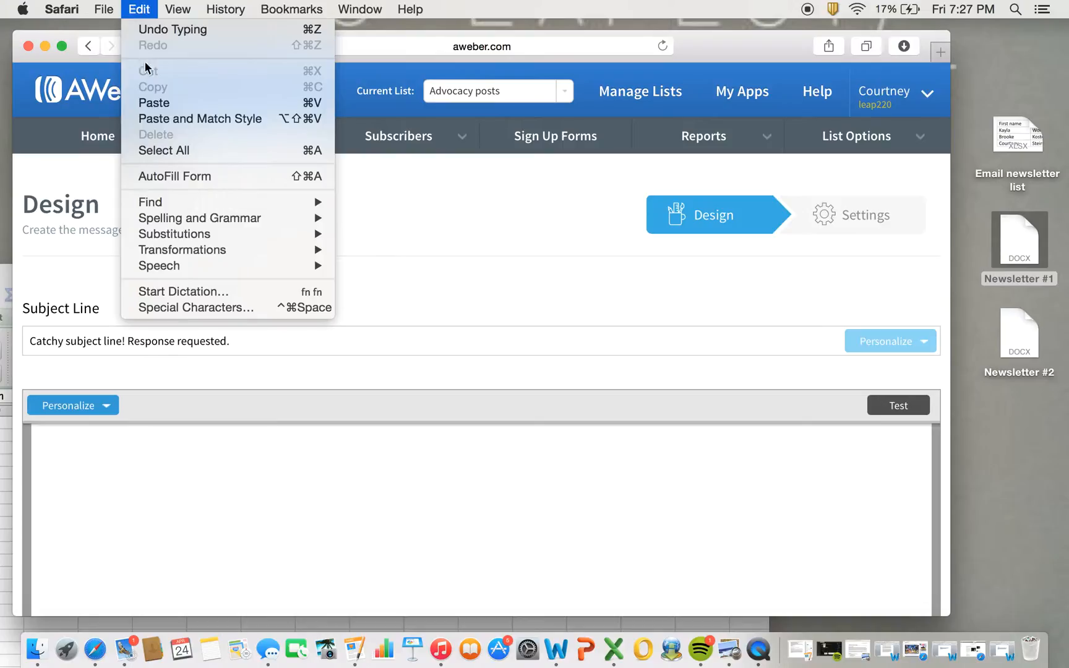
click(148, 102)
- Remove the extra blank lines between the greeting and the introduction paragraph, and save the message
scroll(399, 334, down, 5)
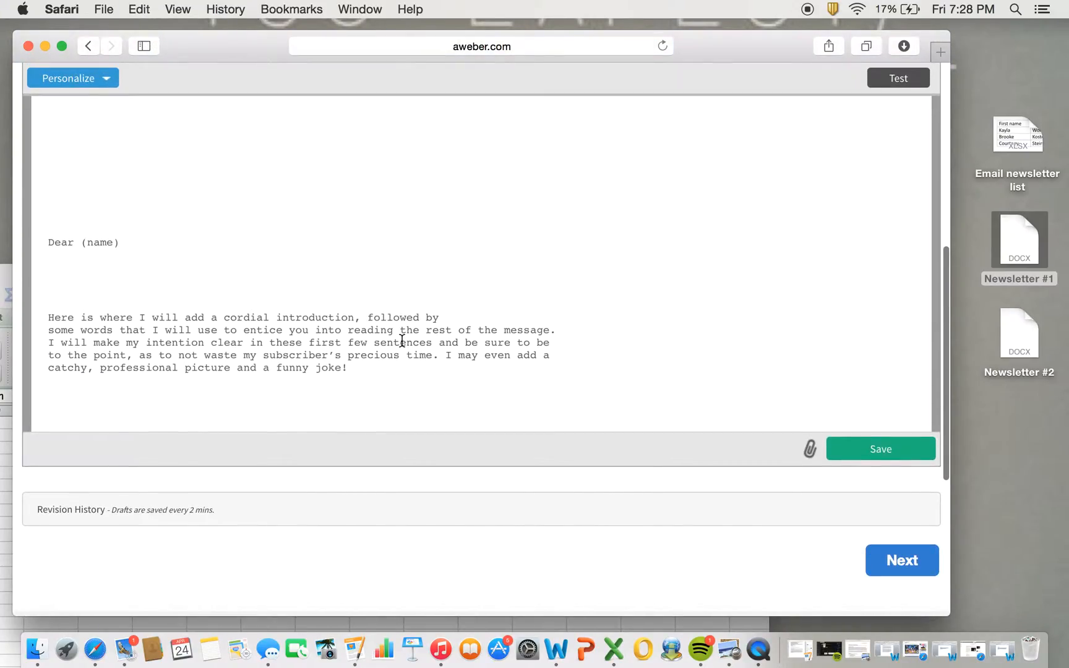
drag(129, 282, 117, 270)
key(BackSpace)
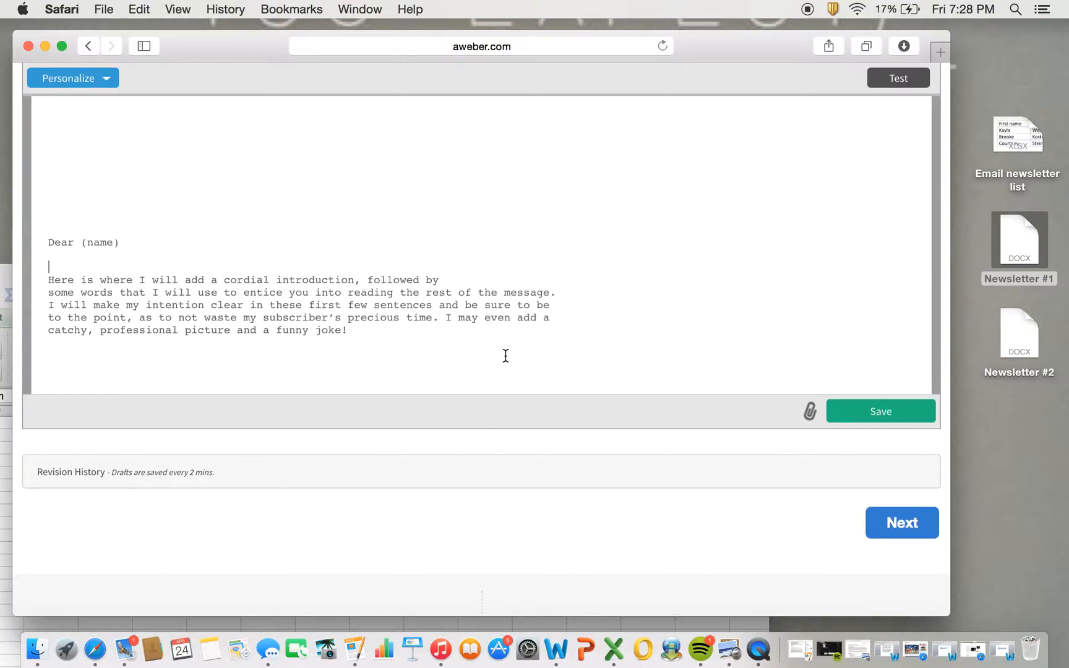
click(846, 418)
- Send a test of the message to the prefilled e-mail address and check for it in the Mail inbox
scroll(844, 413, up, 3)
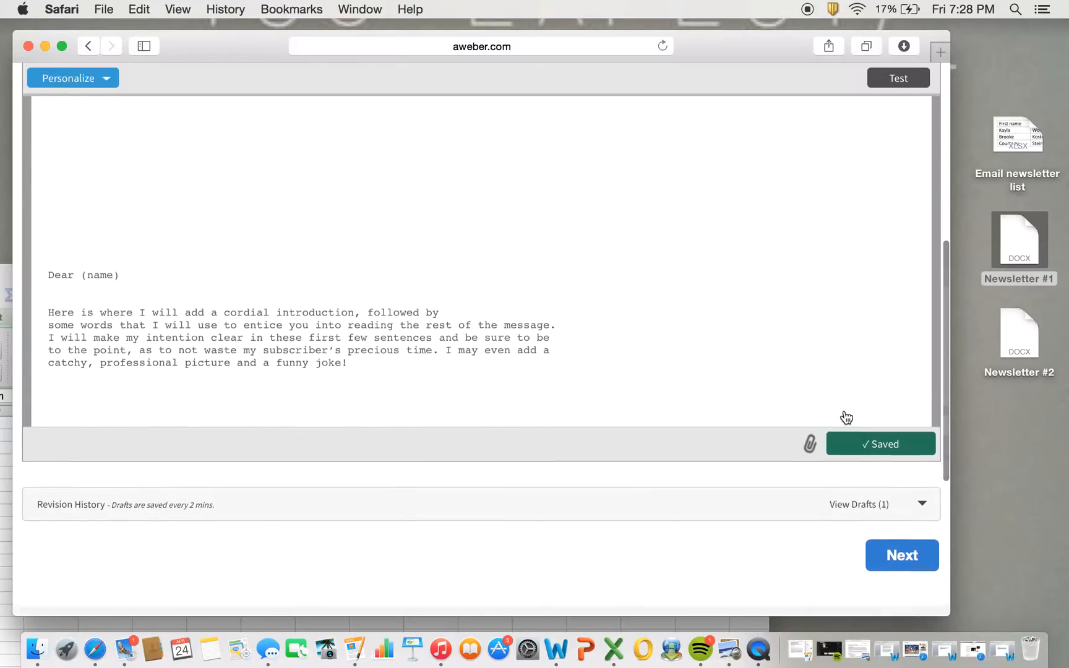
scroll(845, 408, up, 1)
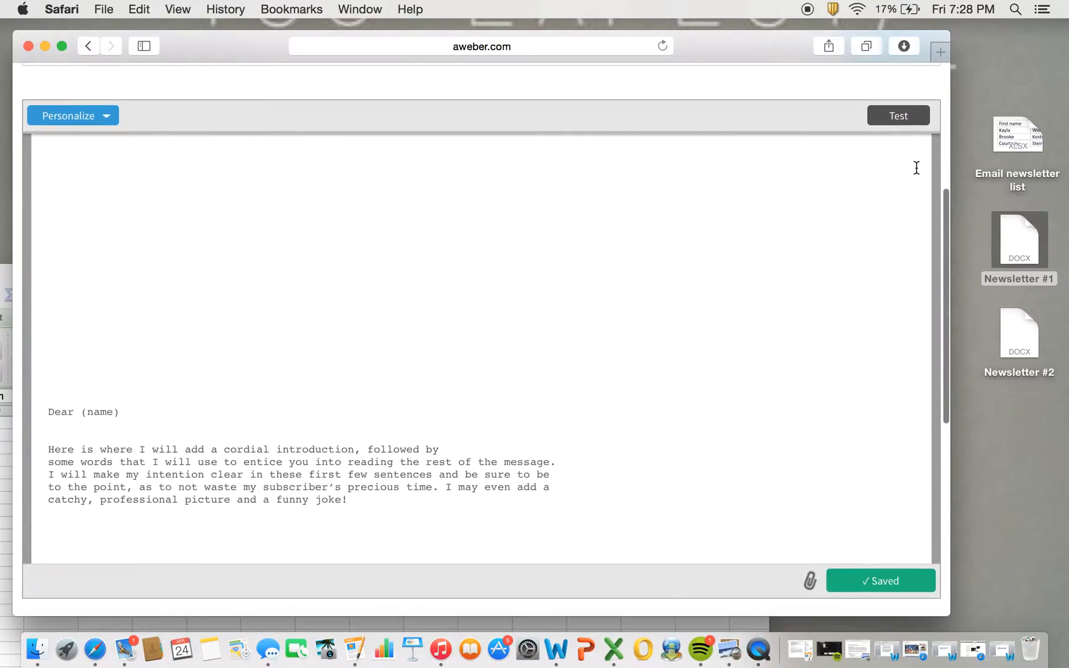
click(900, 117)
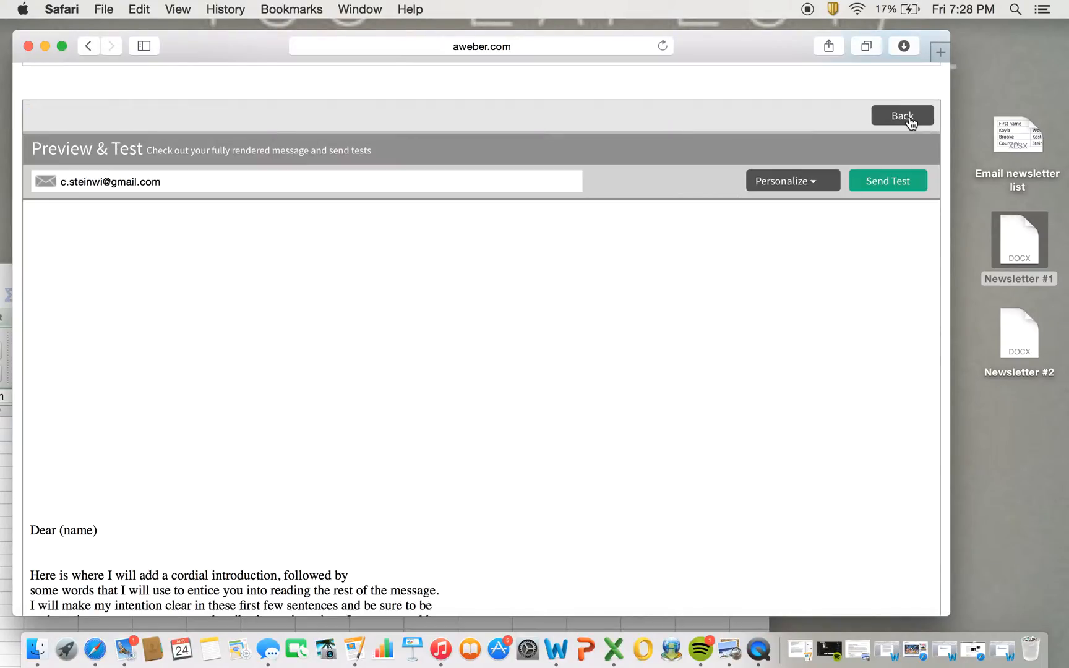
click(558, 177)
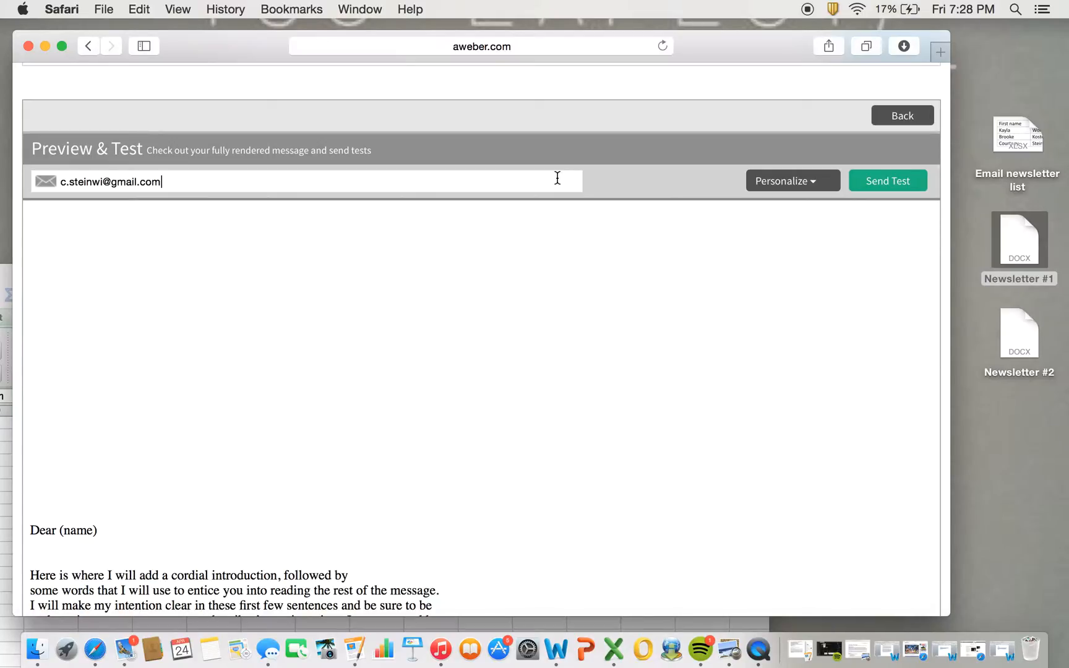
click(871, 182)
click(133, 651)
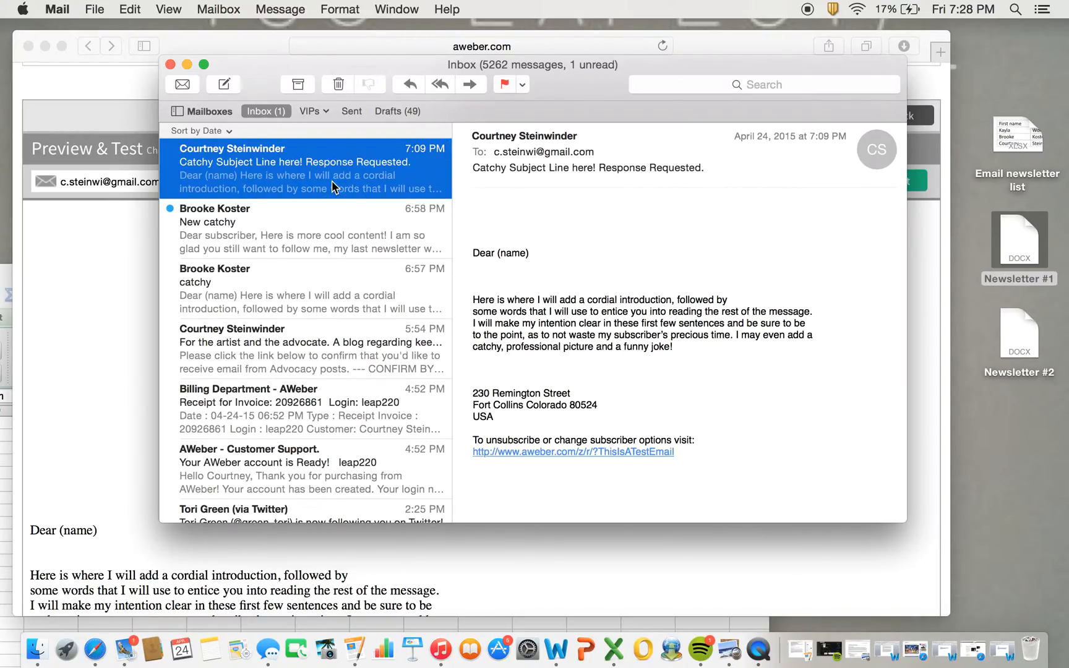
click(170, 64)
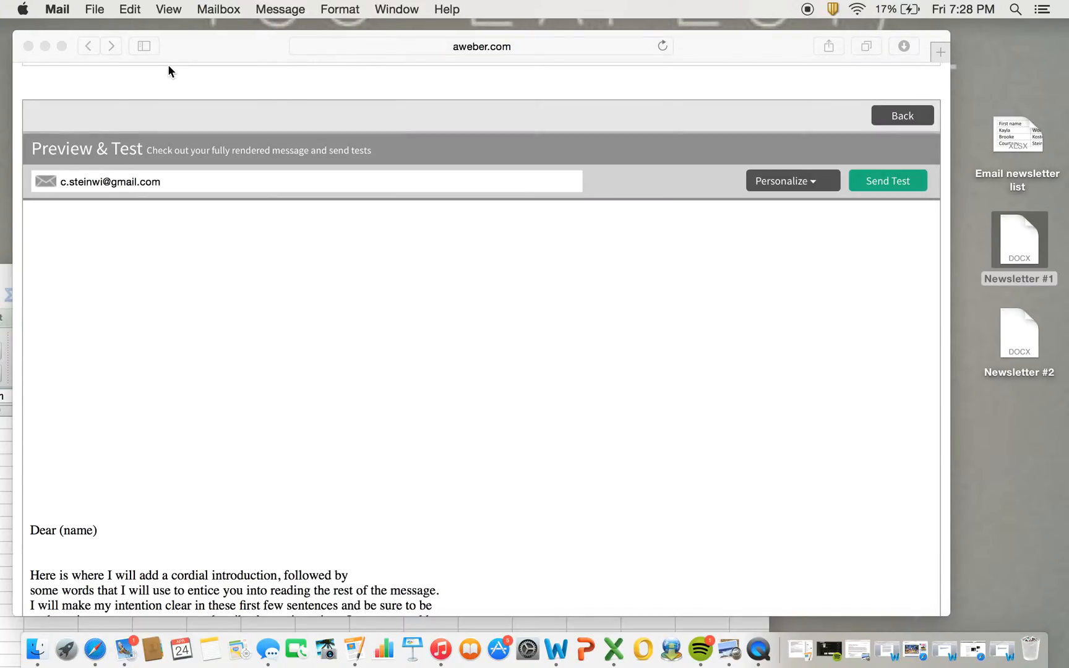
- Continue to the message settings, keep click tracking on, and save and exit the follow-up message
scroll(549, 344, down, 10)
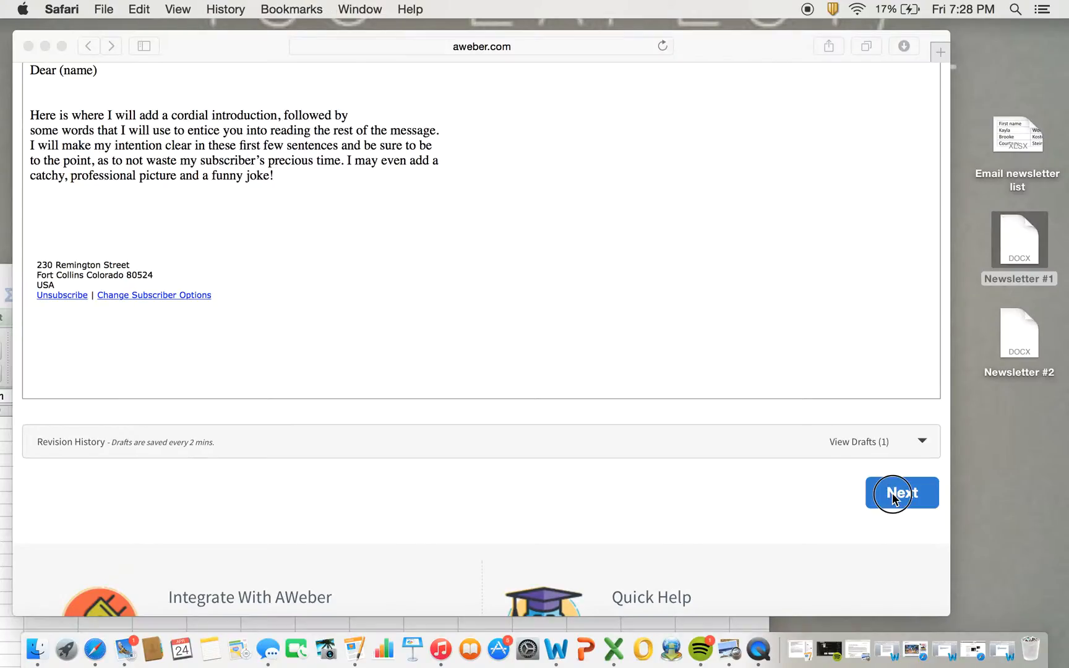
click(893, 495)
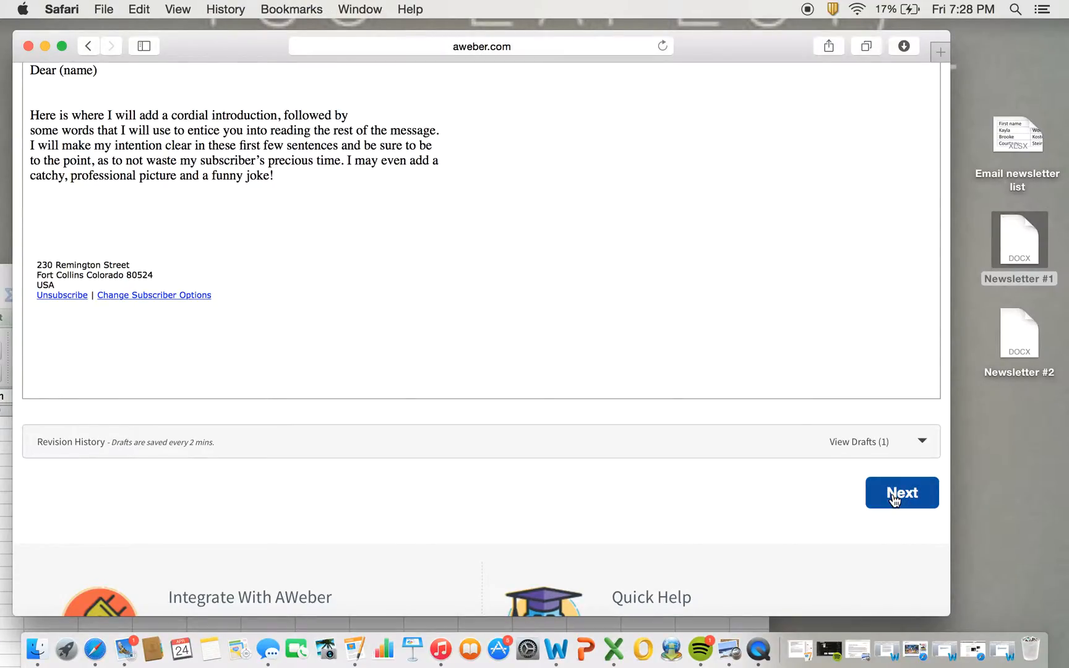
click(893, 497)
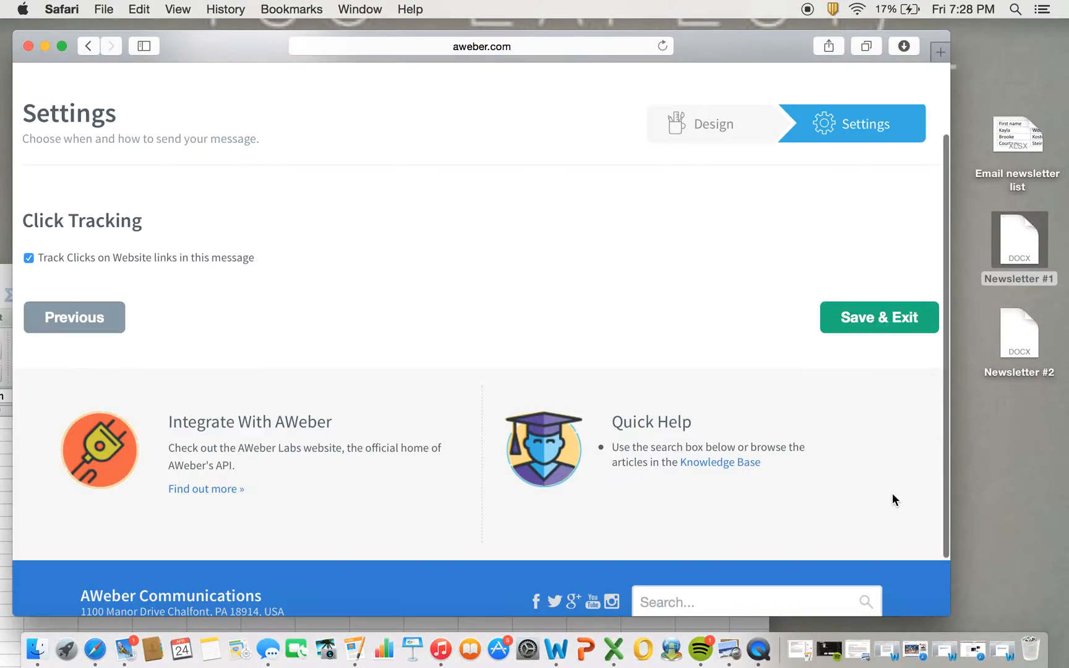
scroll(893, 495, up, 3)
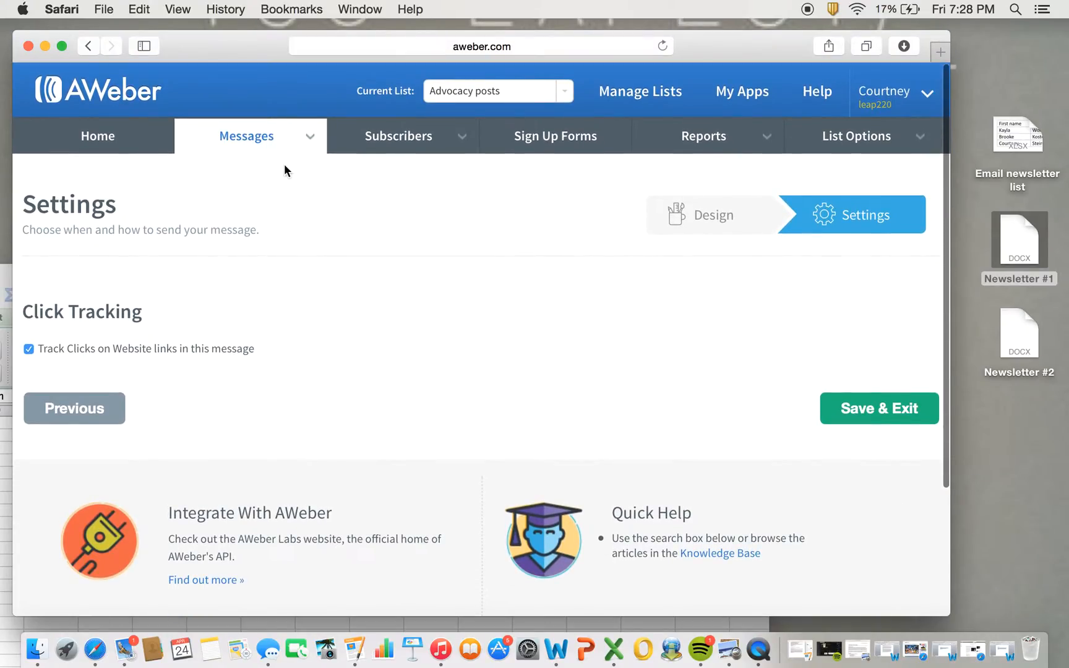
click(276, 137)
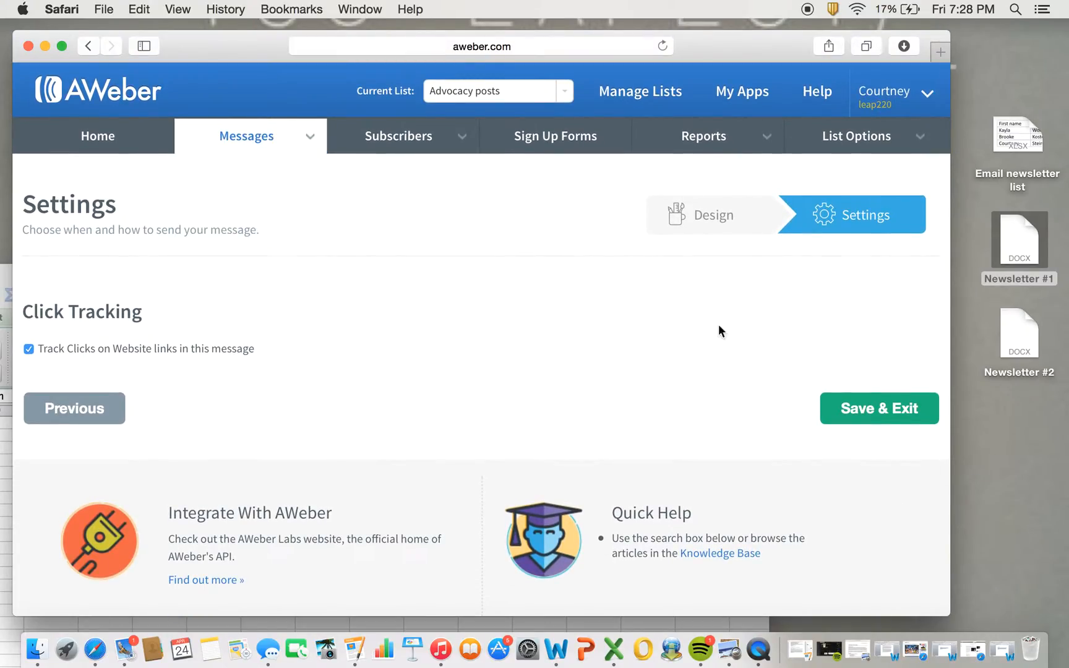
click(826, 407)
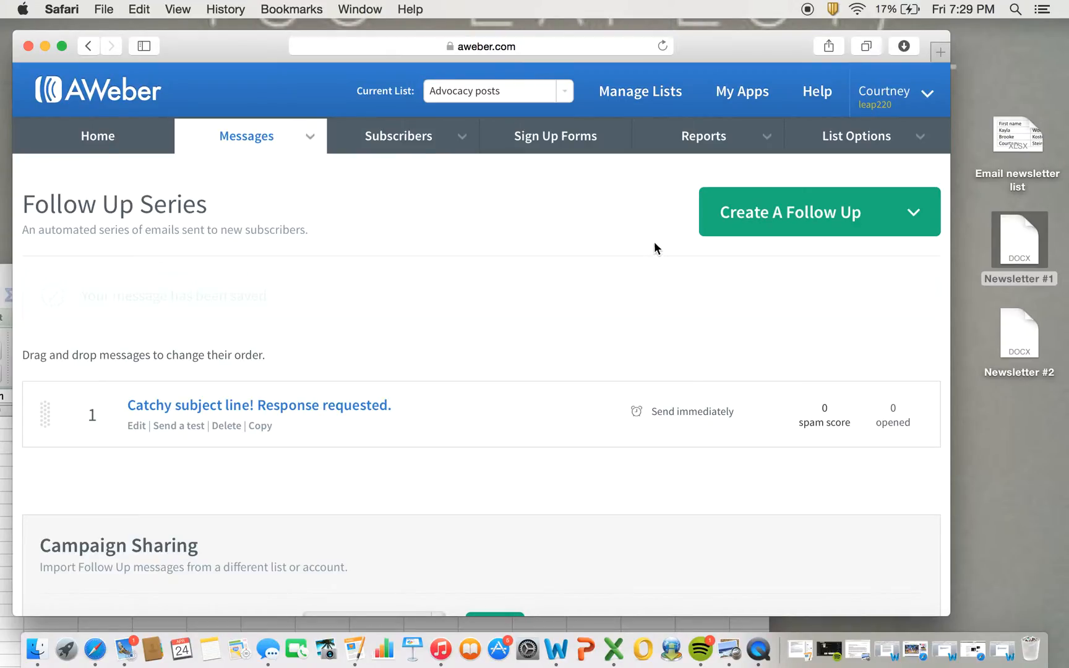
- Create a new plain text follow-up message in the Follow Up Series
click(796, 214)
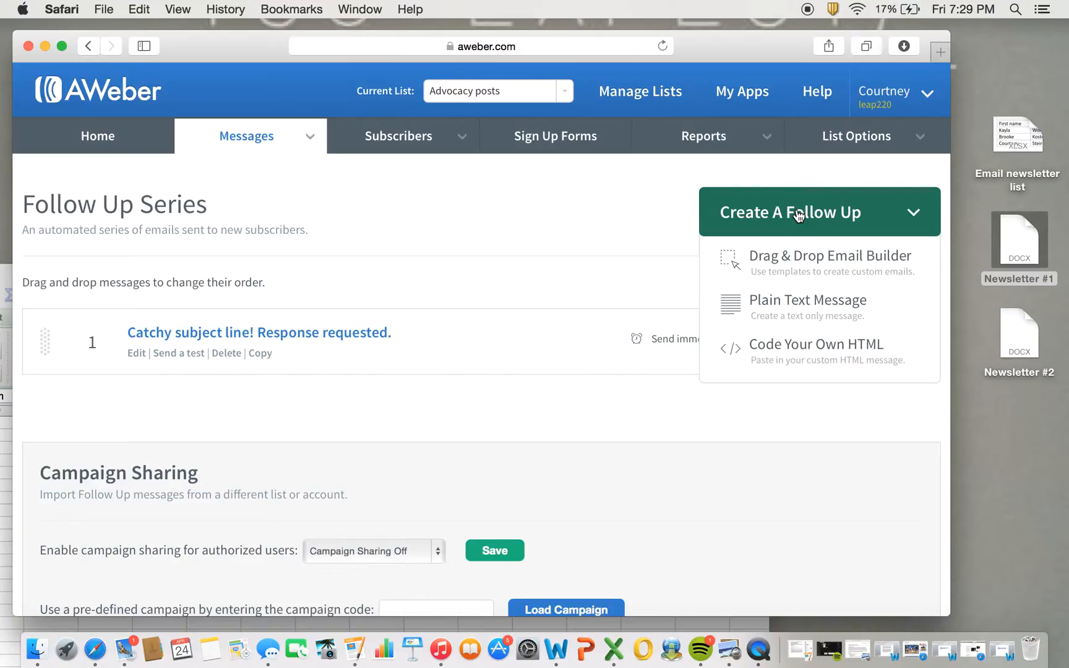
click(673, 191)
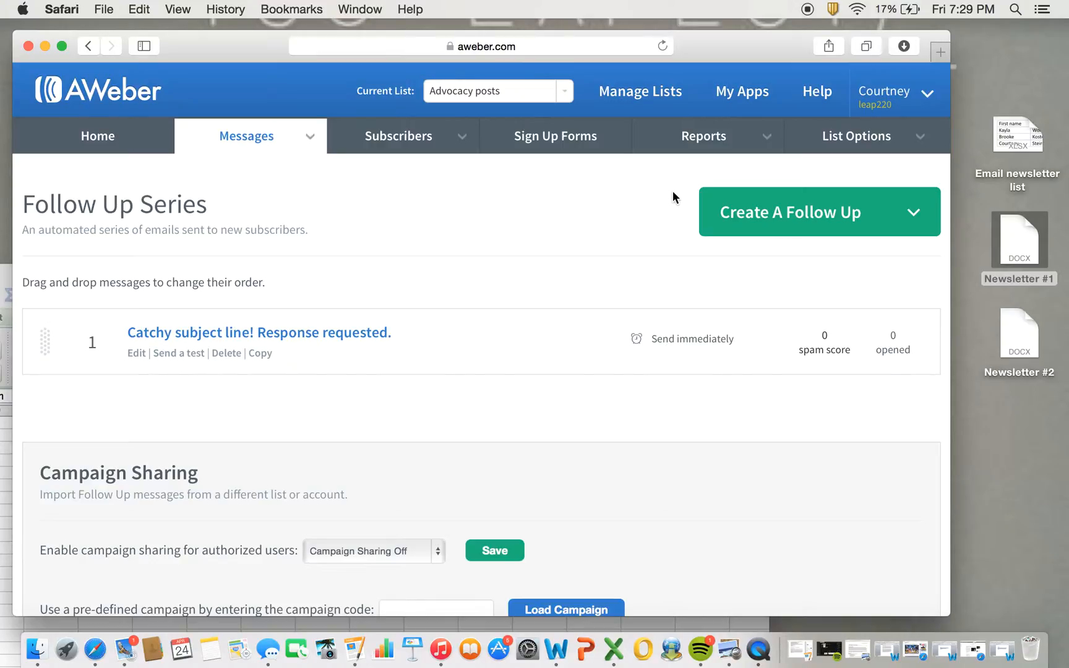
click(819, 213)
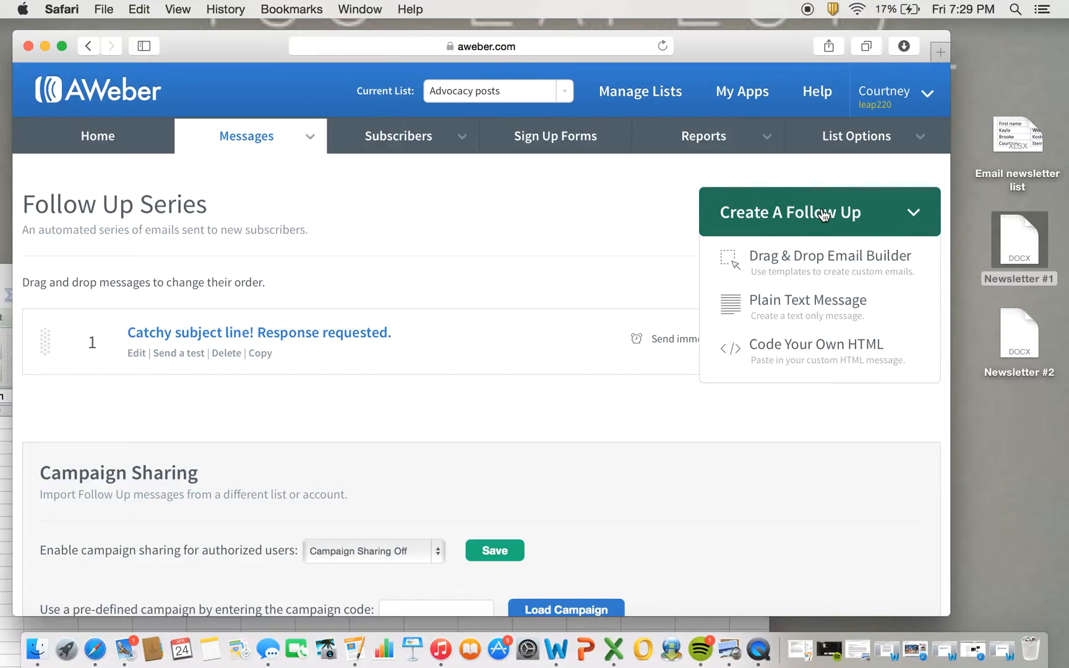
click(846, 320)
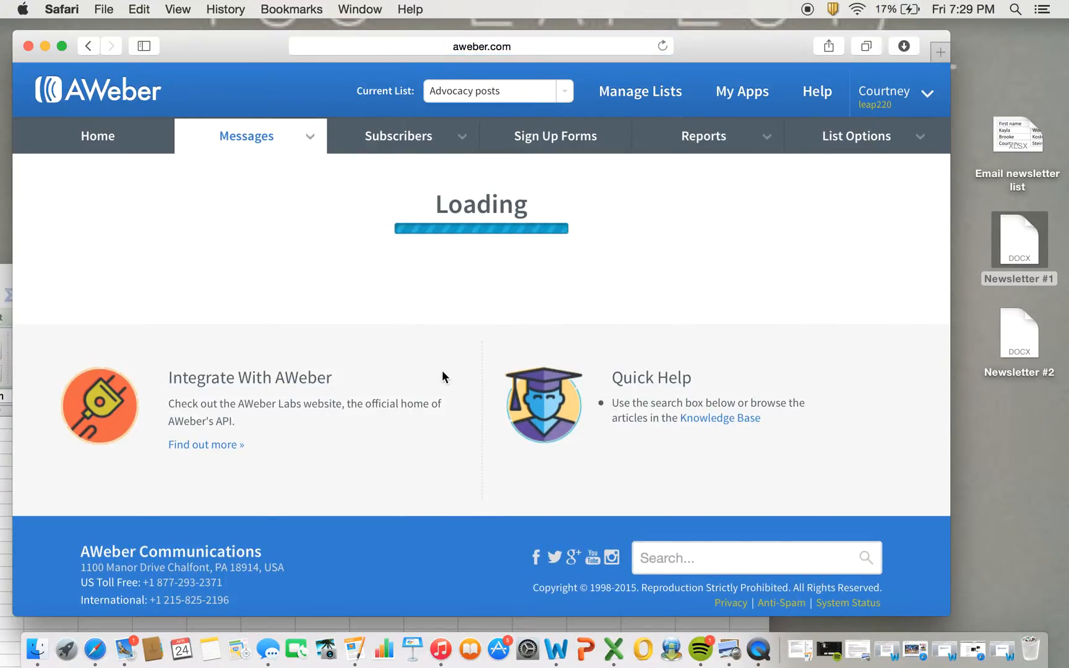
- Enter "One more catchy subject line." as the subject line of the new follow-up message
click(427, 339)
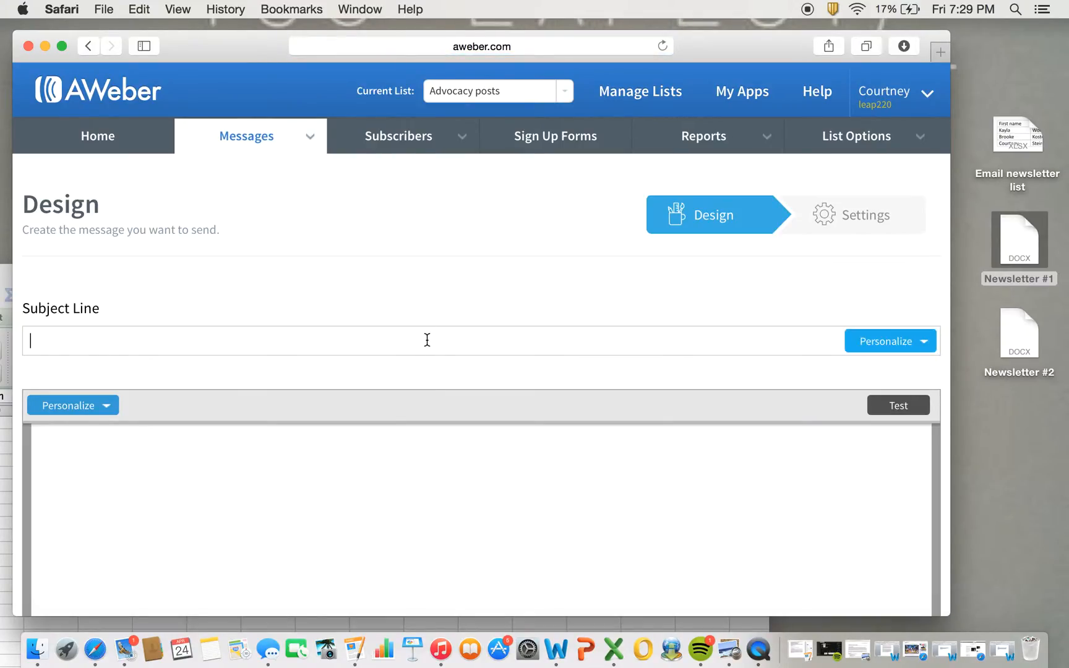
text(E MORE)
key(BackSpace)
key(BackSpace)
key(BackSpace)
key(BackSpace)
key(BackSpace)
key(BackSpace)
key(BackSpace)
key(BackSpace)
text(ne more catchy subject line.)
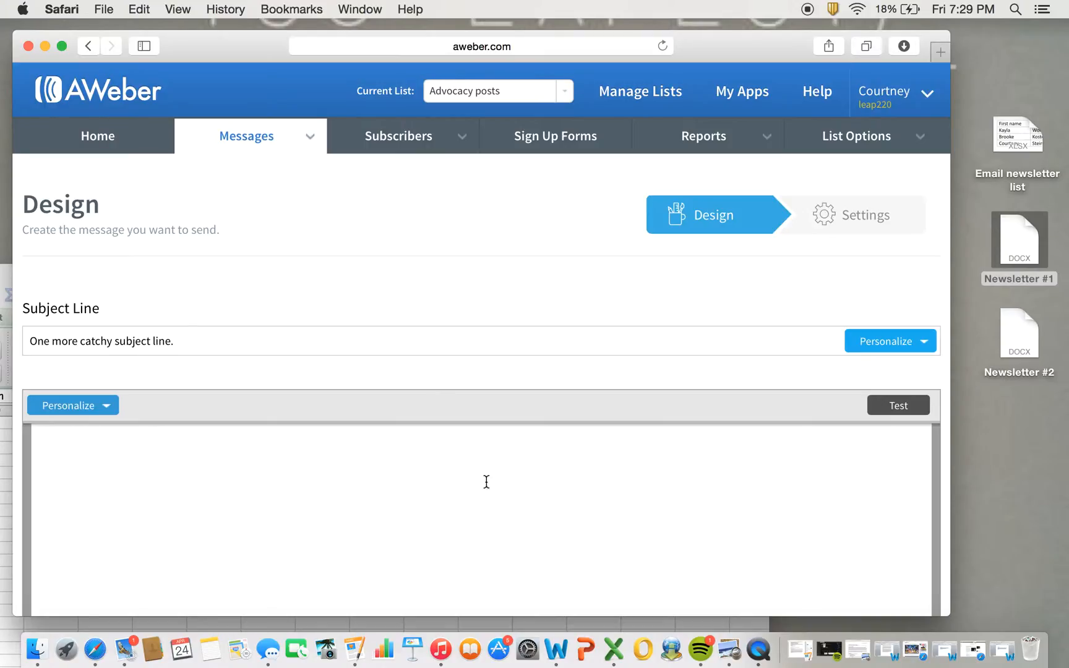
- Open the Newsletter #2 document from the desktop in Word and copy its full text
click(492, 500)
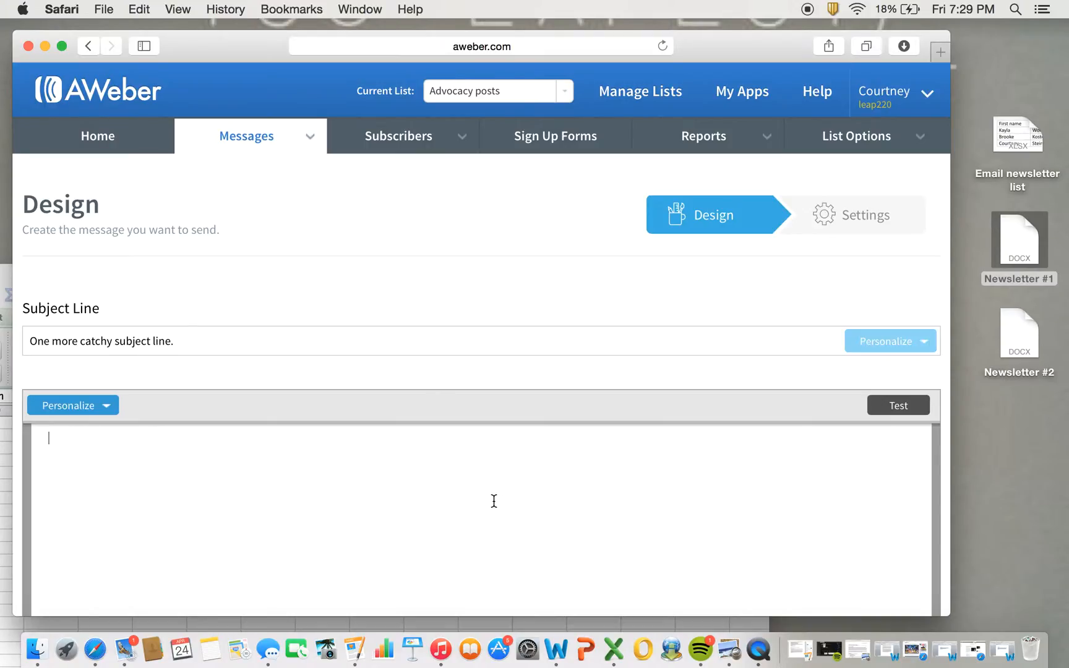
click(1024, 319)
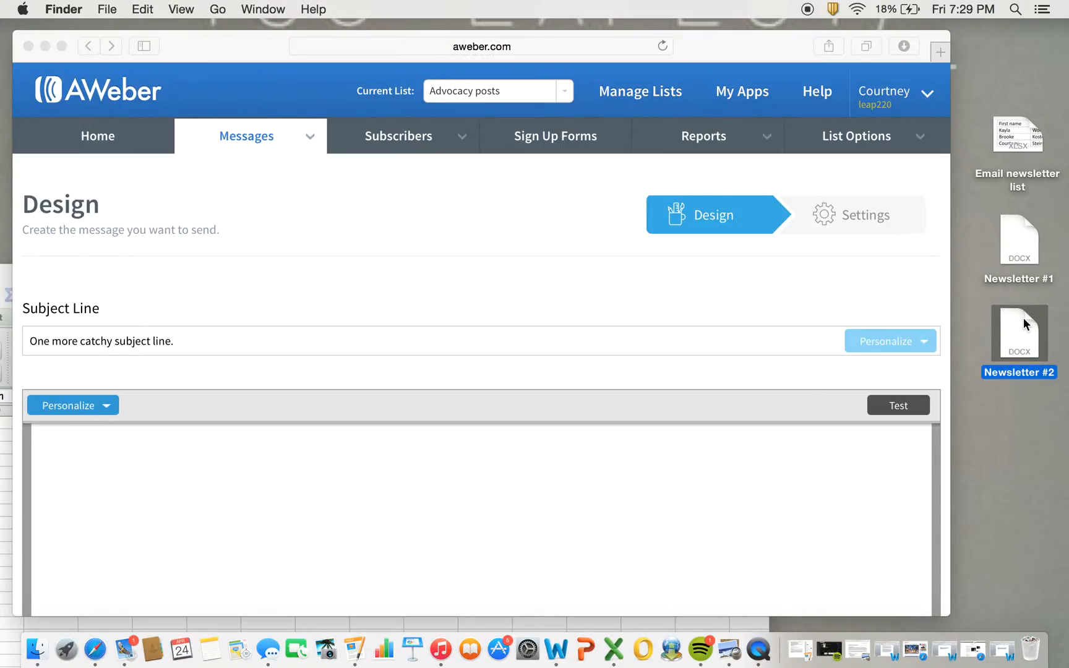
double_click(1024, 318)
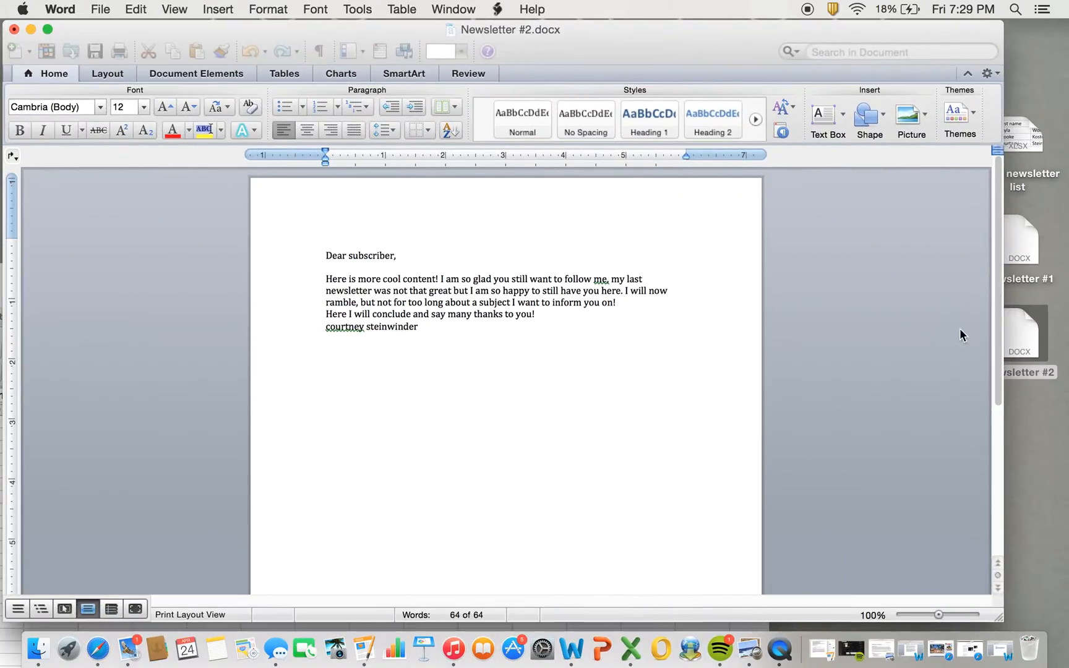
drag(492, 360, 300, 262)
key(super+c)
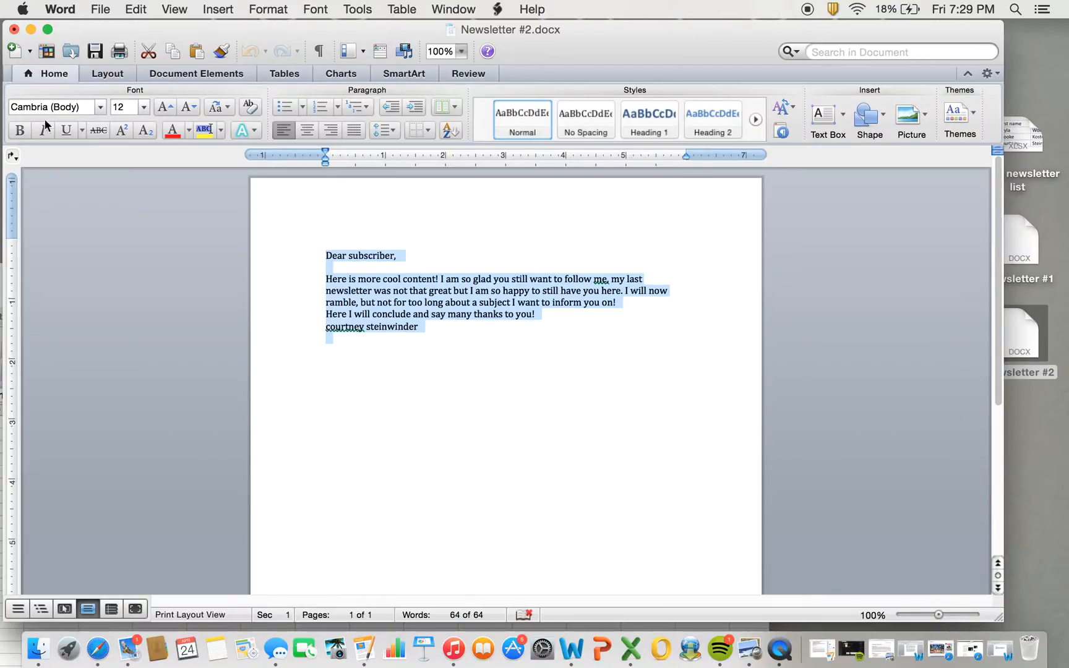
- Minimize the Word document and paste the copied newsletter text into the message body in Safari
click(31, 30)
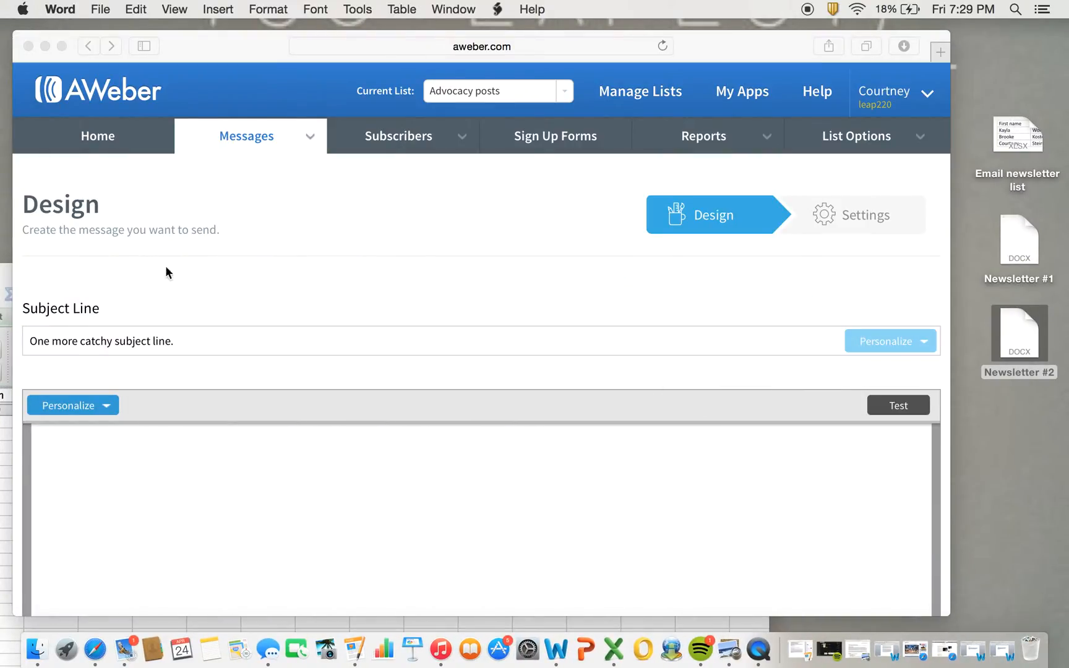
click(274, 466)
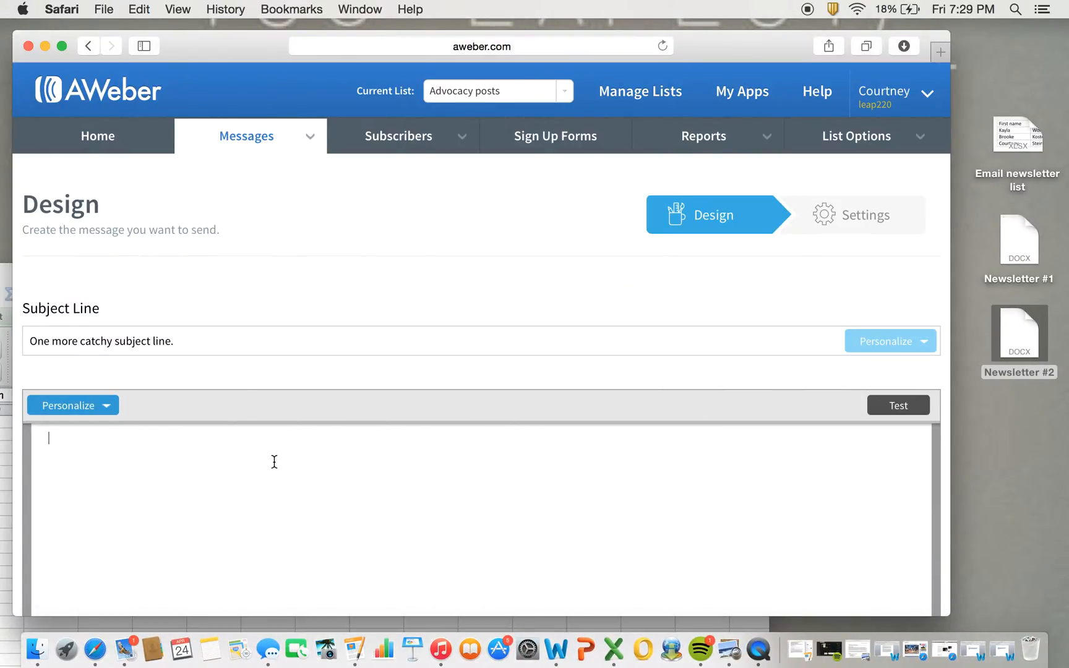
key(super+v)
scroll(274, 462, down, 5)
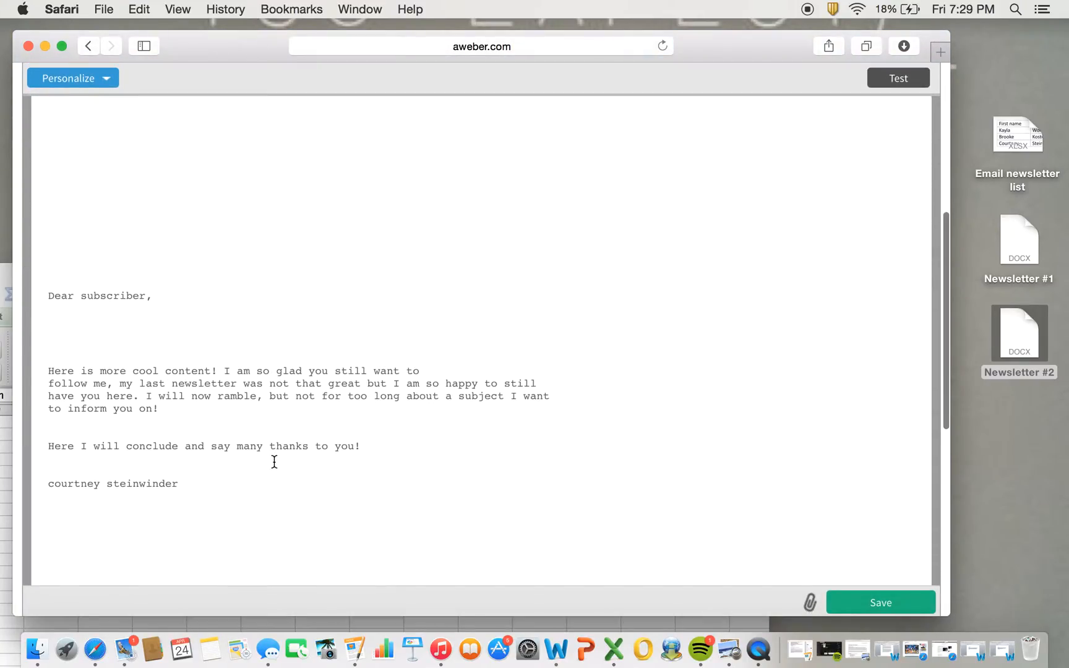
scroll(275, 462, up, 3)
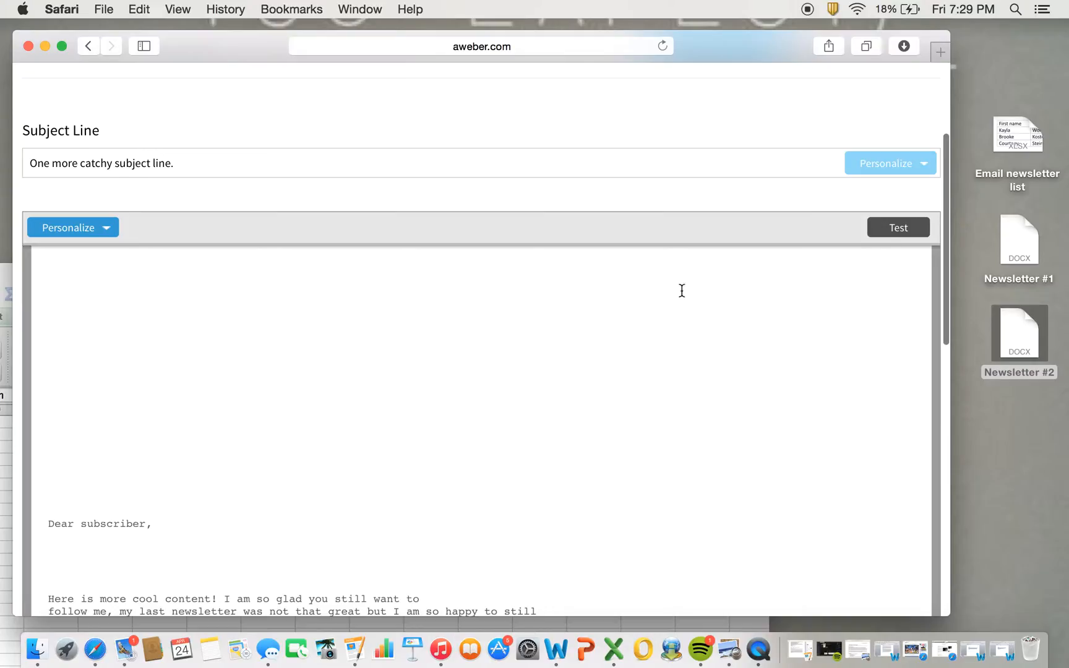
- Send a test of the message to the prefilled e-mail address and review the rendered preview
click(892, 231)
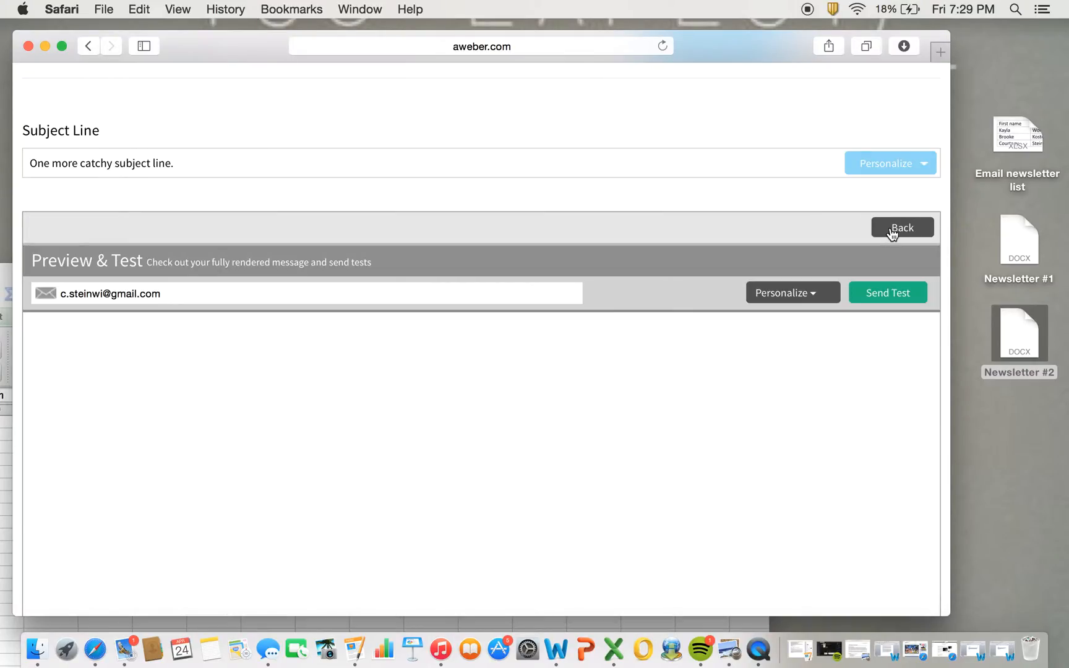
click(886, 300)
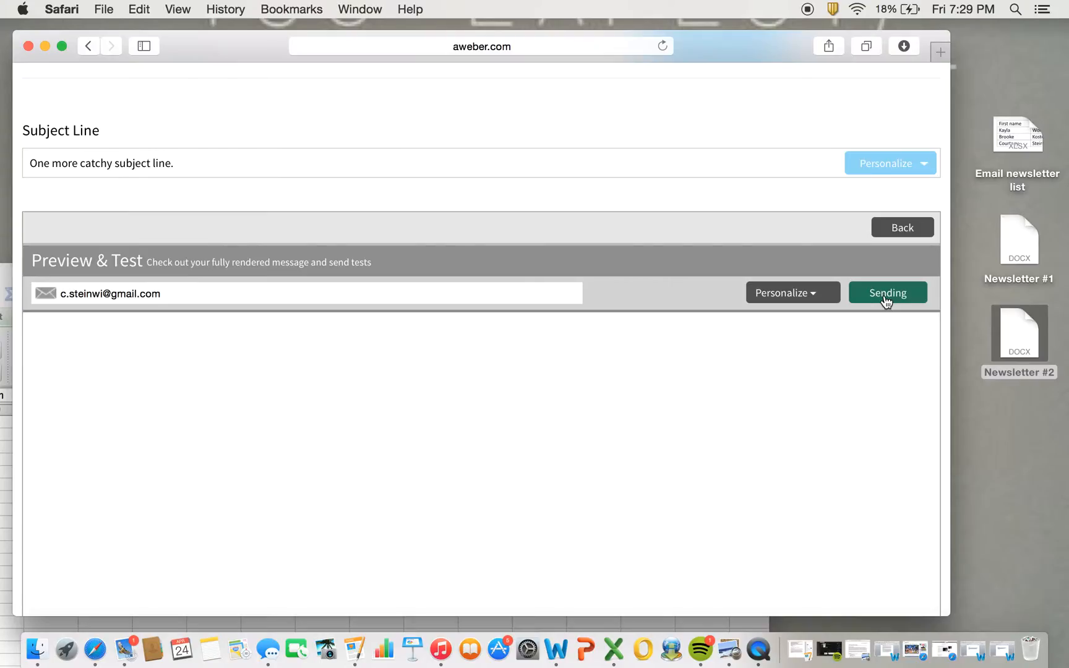
scroll(861, 420, down, 10)
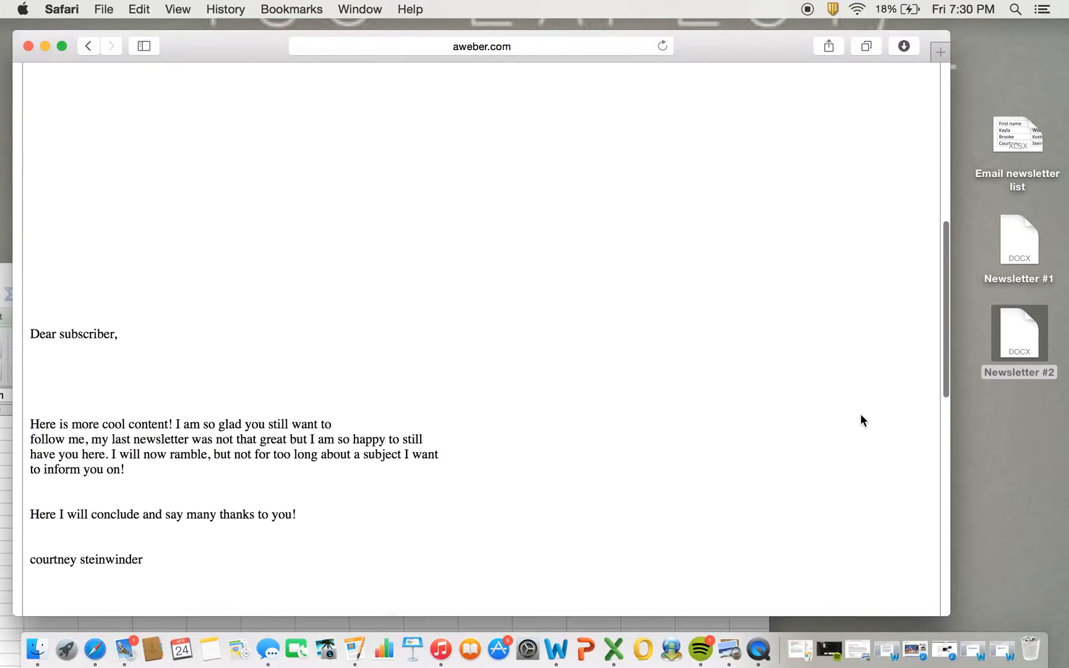
- Continue to the message settings and set the interval to 7 days after the previous message
scroll(861, 421, down, 5)
click(907, 445)
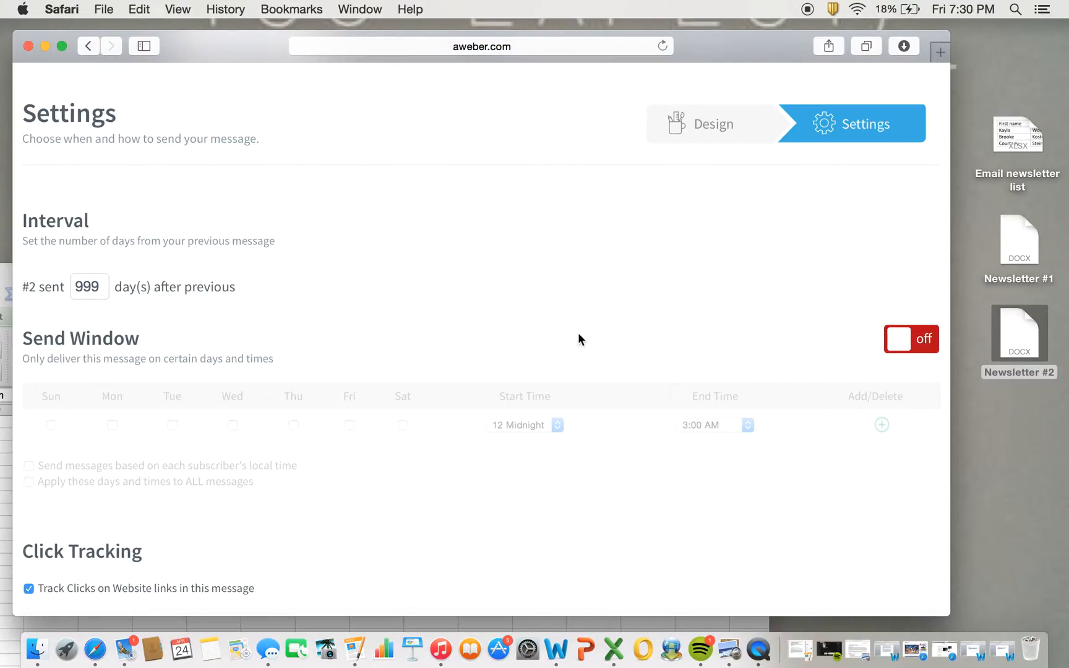
click(103, 289)
drag(103, 288, 23, 277)
key(BackSpace)
text(7)
click(273, 327)
- Turn on the send window and allow delivery on Tuesday, Wednesday, Thursday and Friday
click(900, 342)
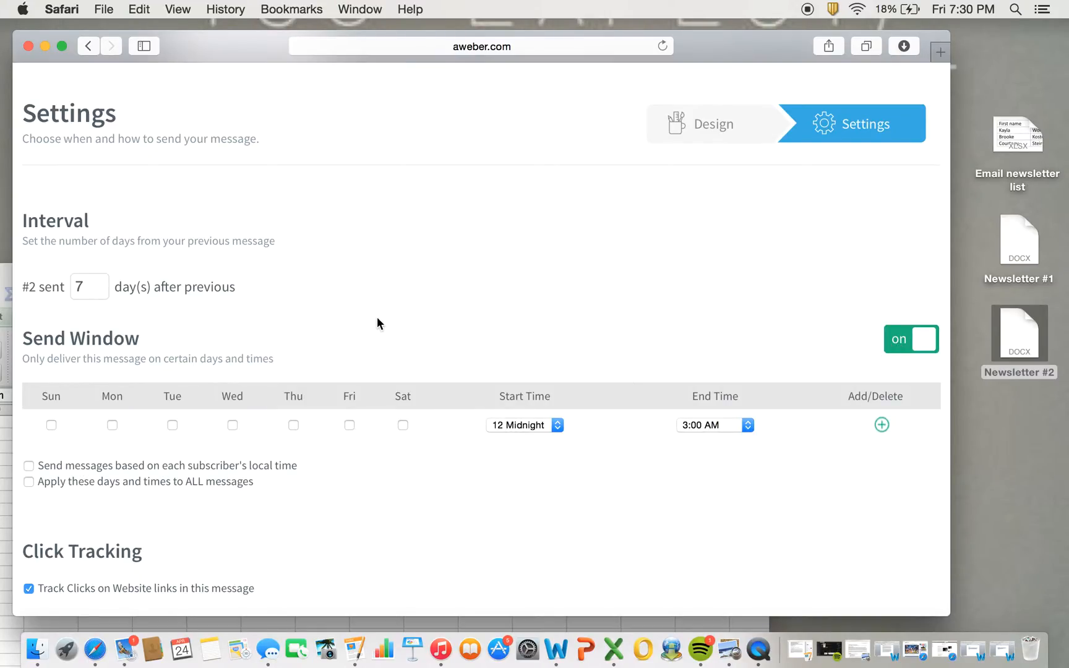
click(173, 424)
click(232, 426)
click(295, 428)
click(349, 427)
- Set the send window's start time to 9:00 AM and its end time to 6:00 PM
click(554, 426)
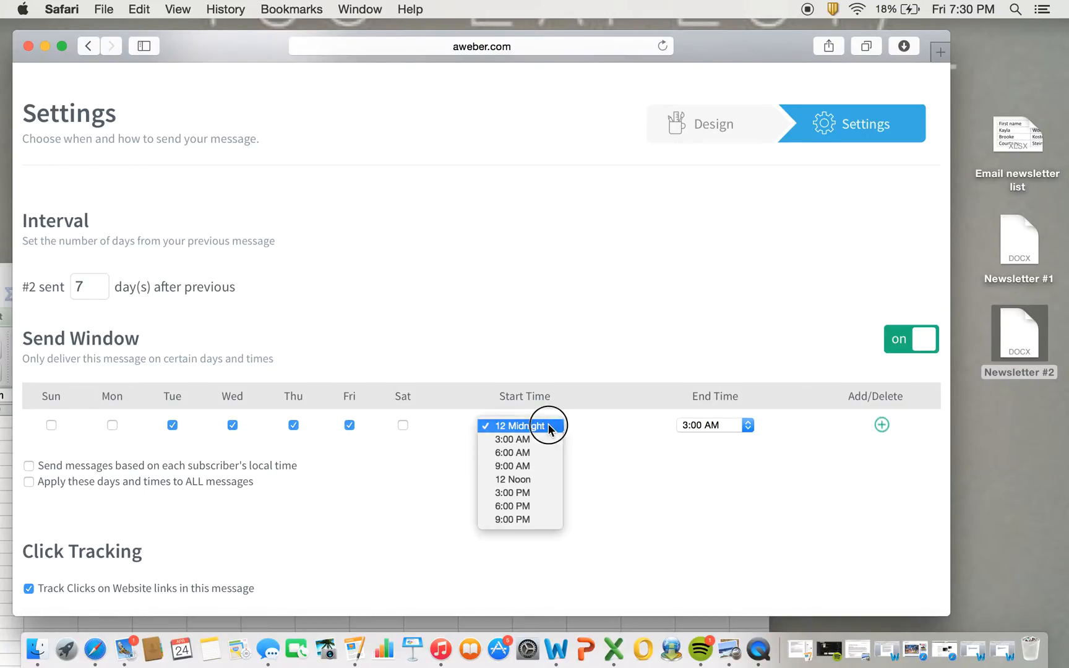
click(533, 463)
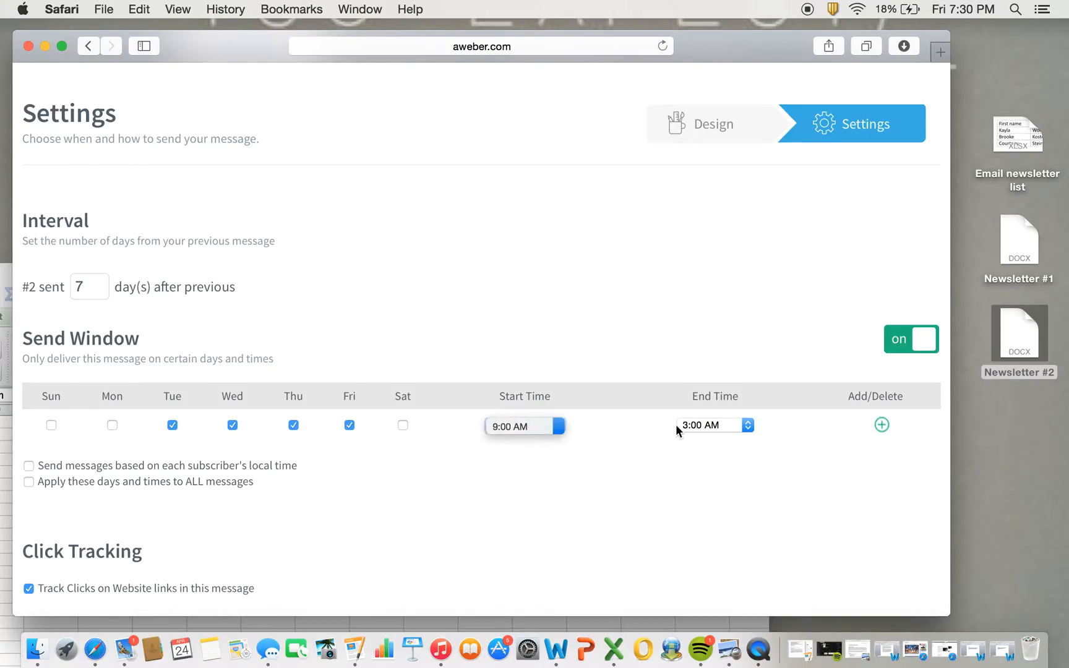
click(722, 425)
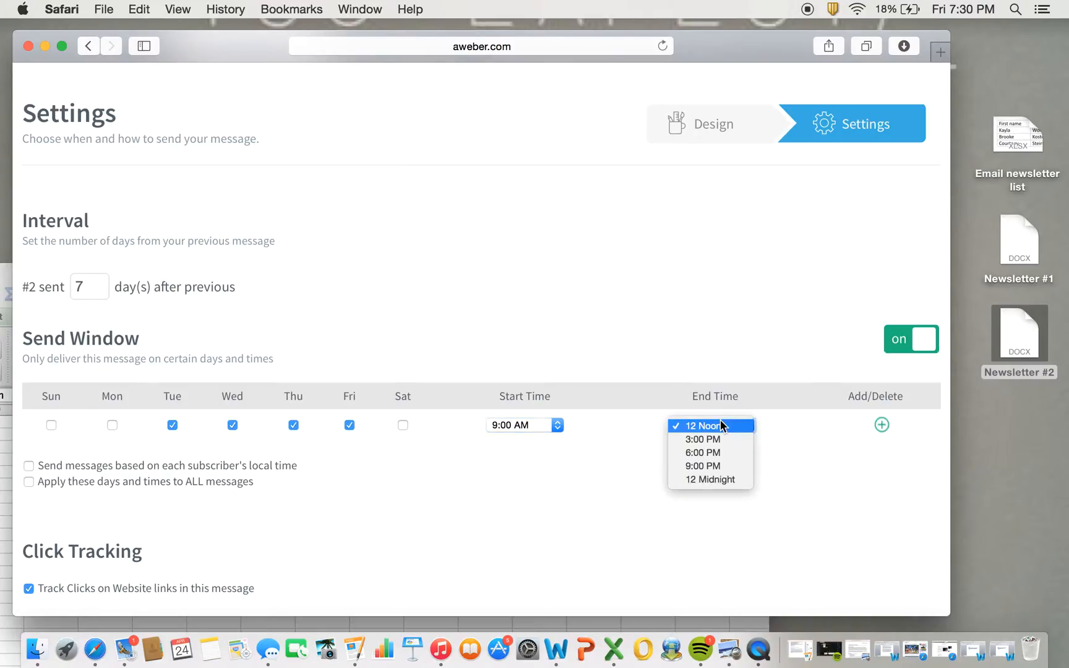
click(724, 454)
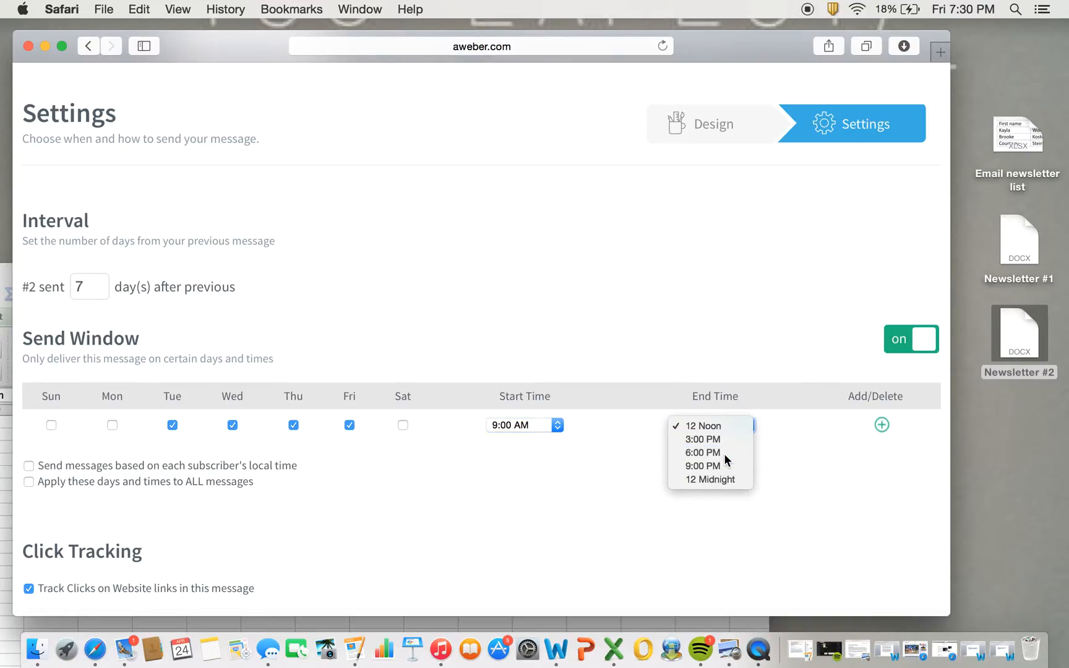
- Enable sending by each subscriber's local time and applying the days and times to ALL messages, and save and exit the follow-up
scroll(769, 501, down, 3)
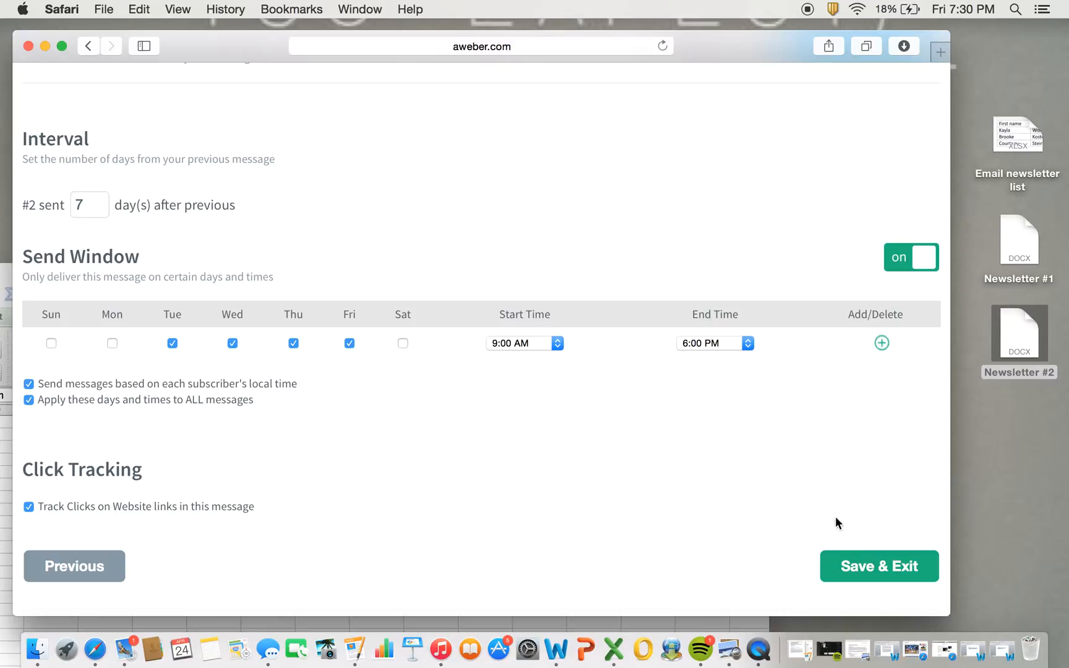
click(845, 574)
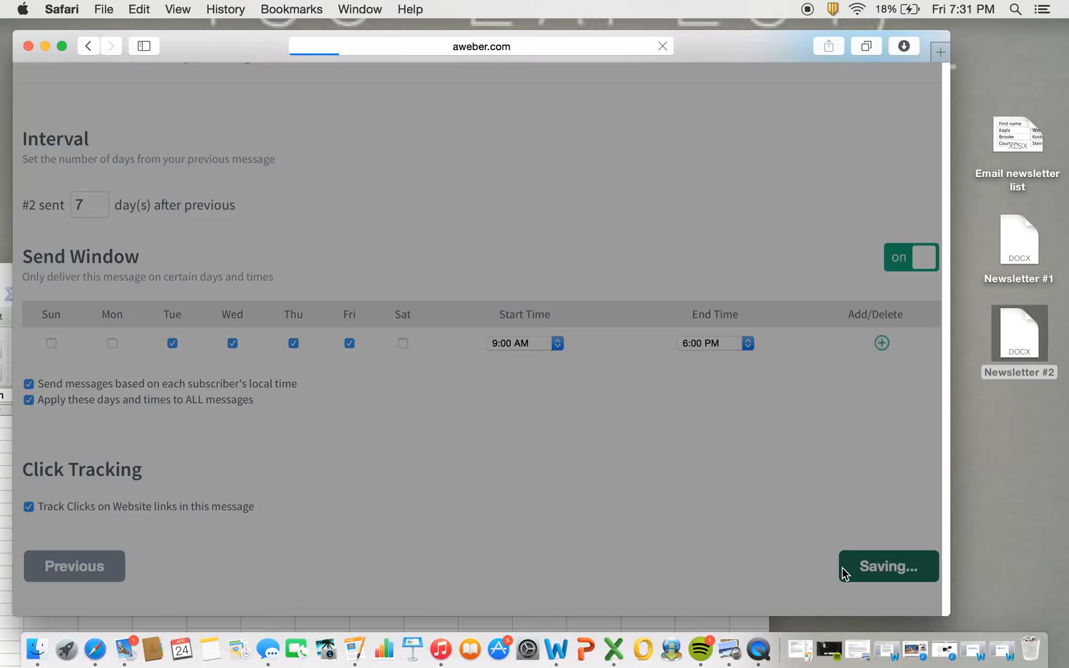
scroll(713, 378, up, 2)
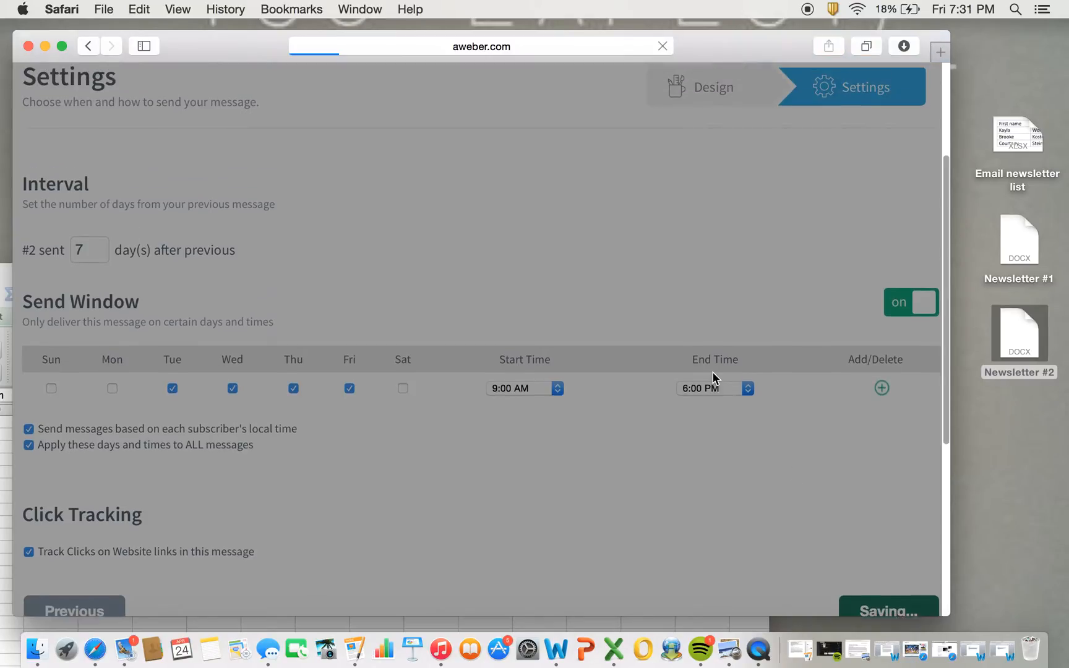
scroll(713, 379, down, 5)
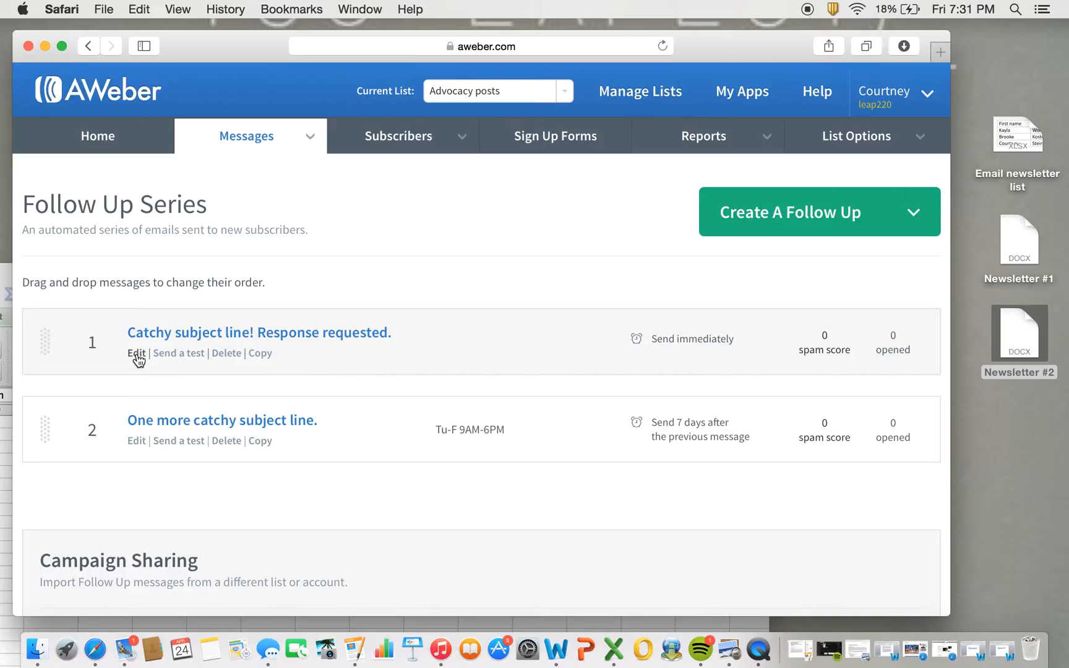
- Reorder the follow-up series so that "One more catchy subject line." comes before "Catchy subject line! Response requested."
drag(377, 443, 392, 326)
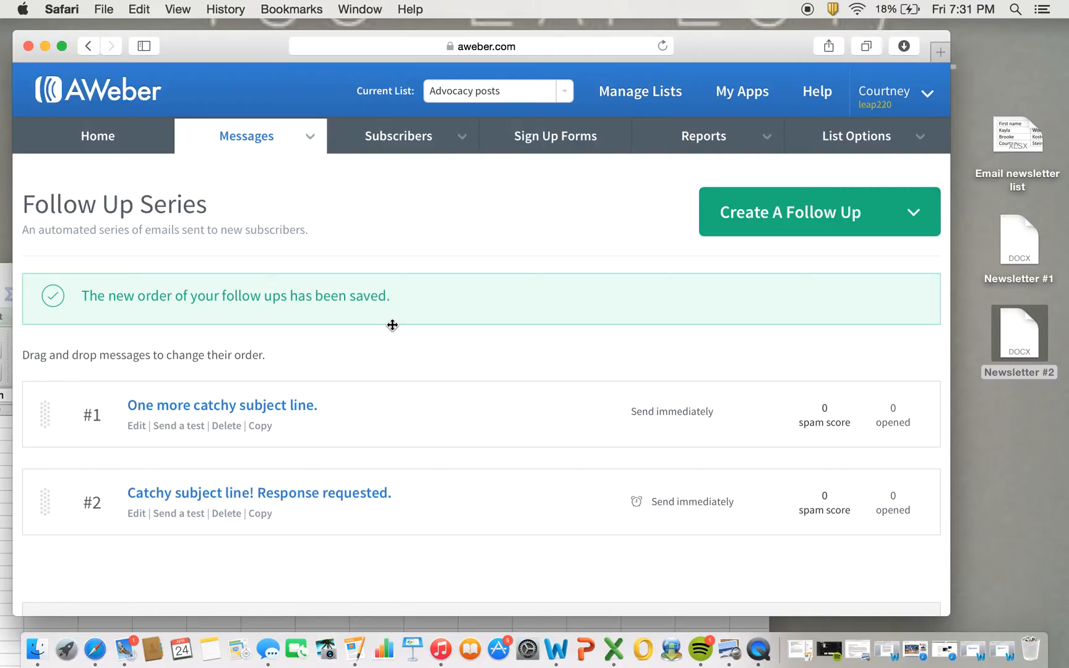
click(764, 212)
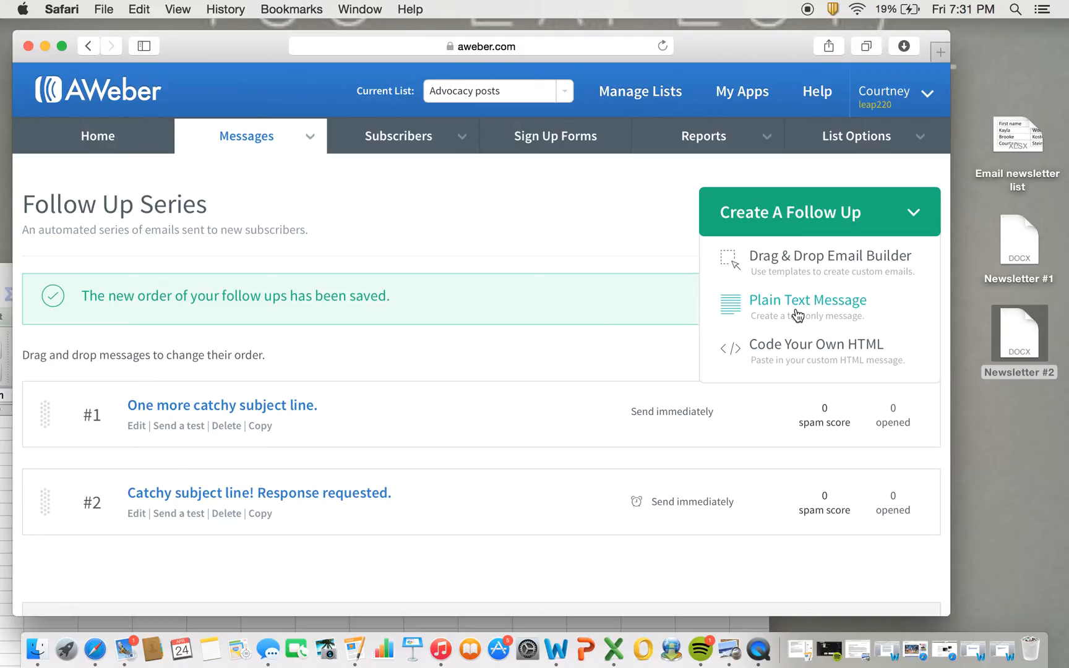
click(574, 233)
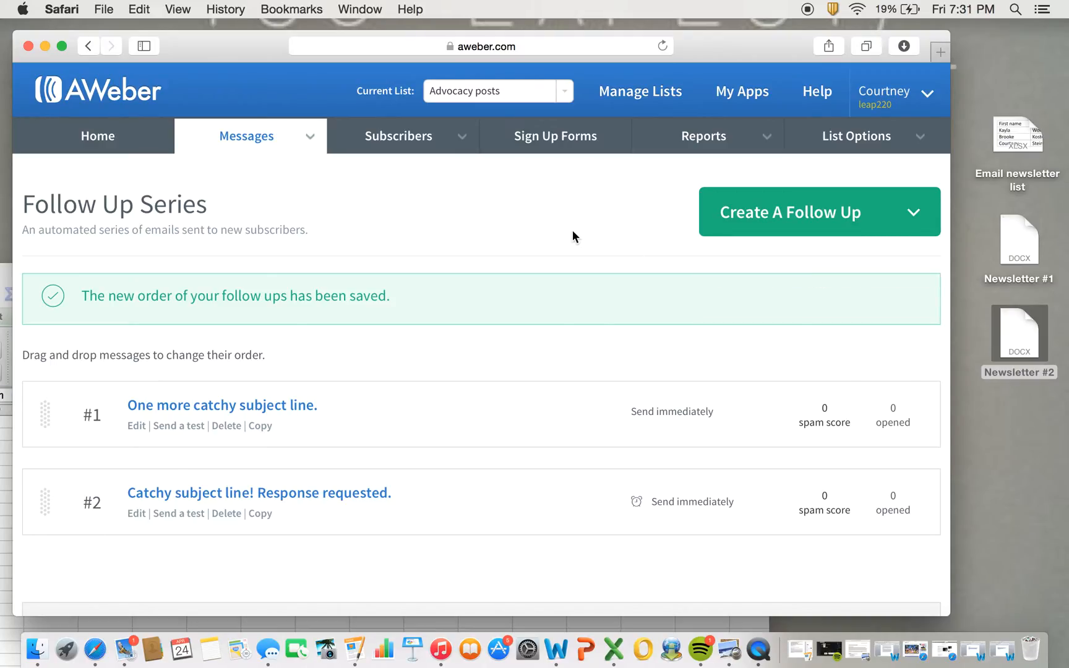